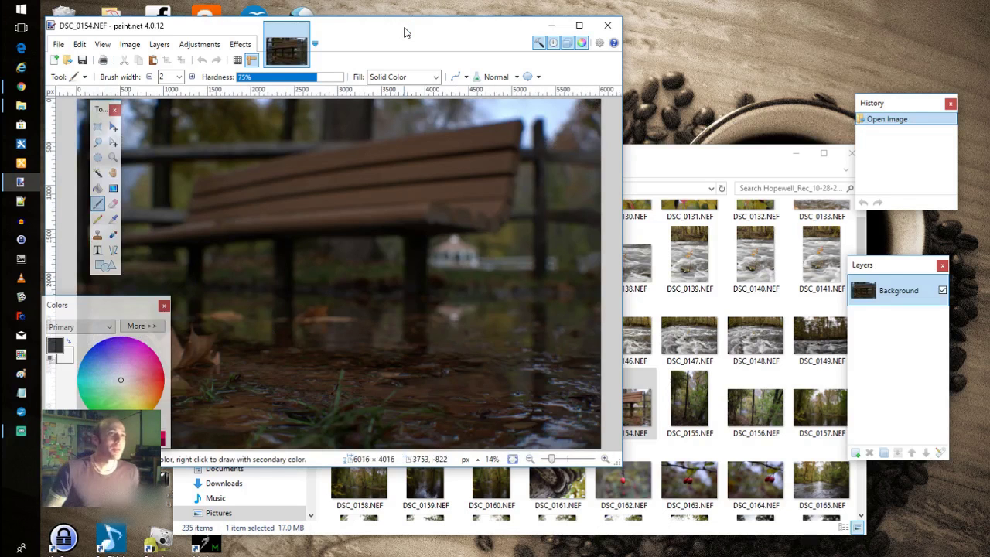
- With the window maximized, create two visible copies of the Background layer and hide the original
double_click(402, 32)
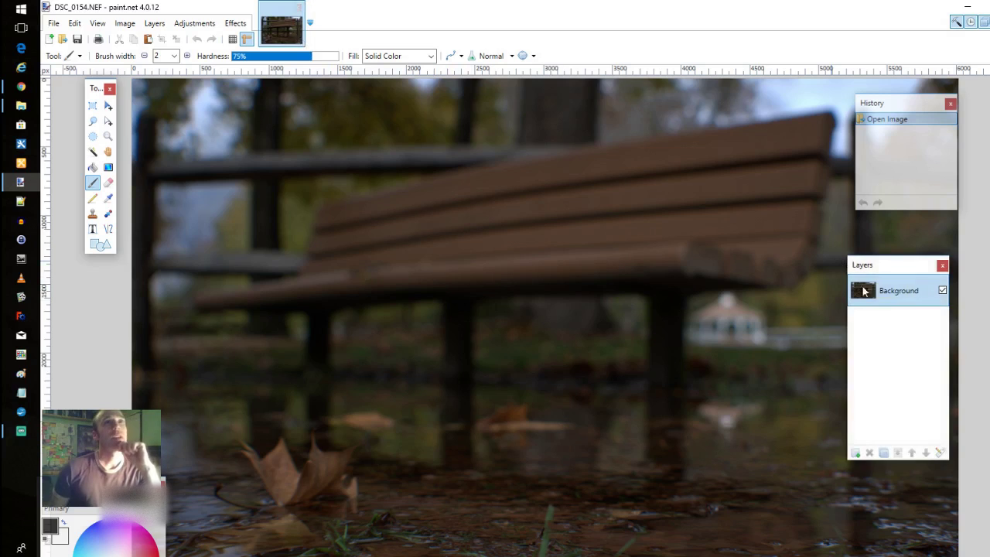
left_click(884, 453)
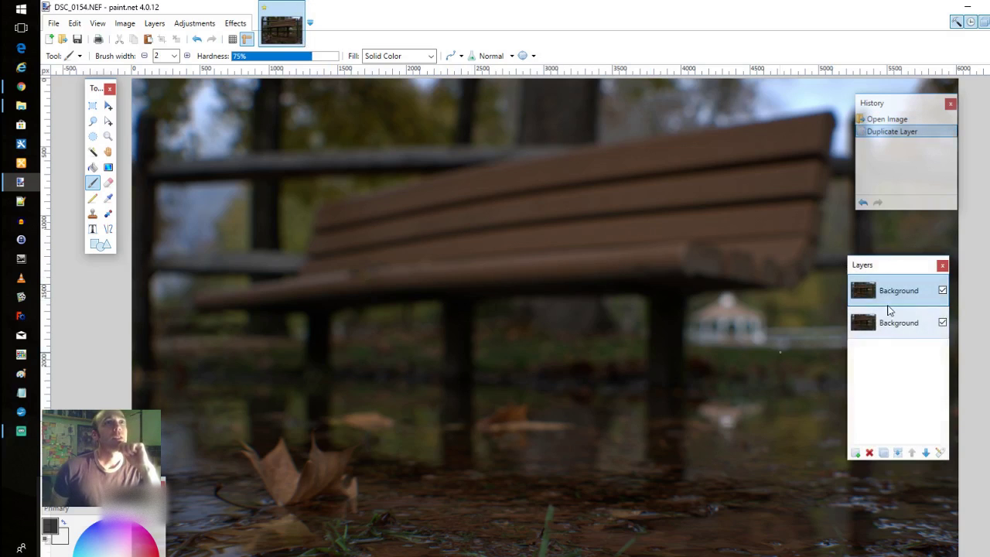
left_click(942, 322)
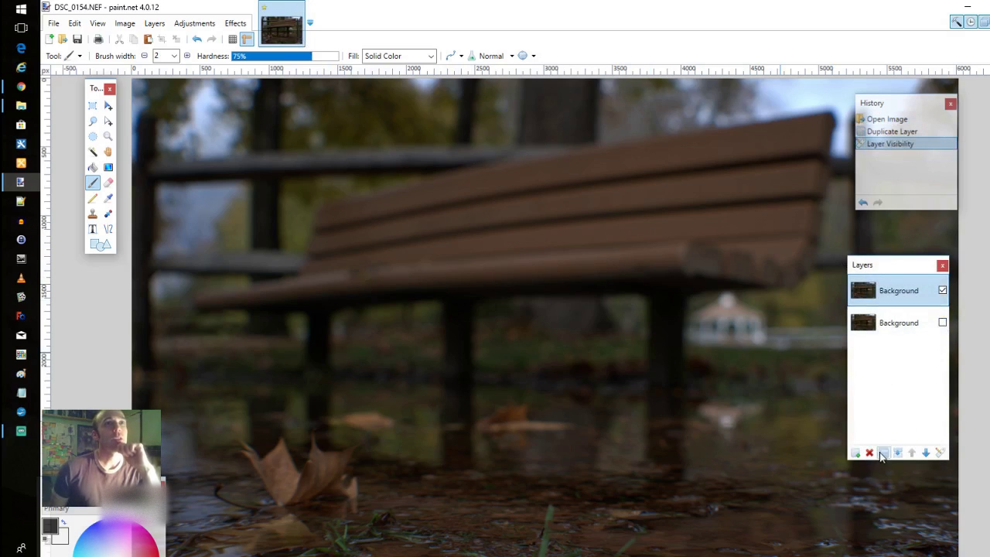
left_click(884, 453)
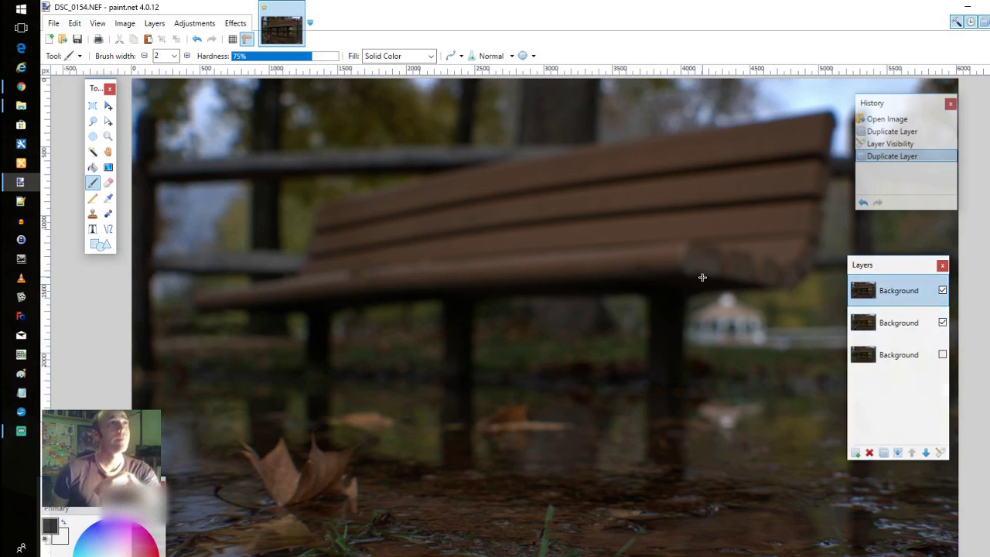
- Set the top layer to Additive blending with opacity 229 and merge it into the visible copy below
left_click(155, 24)
left_click(178, 158)
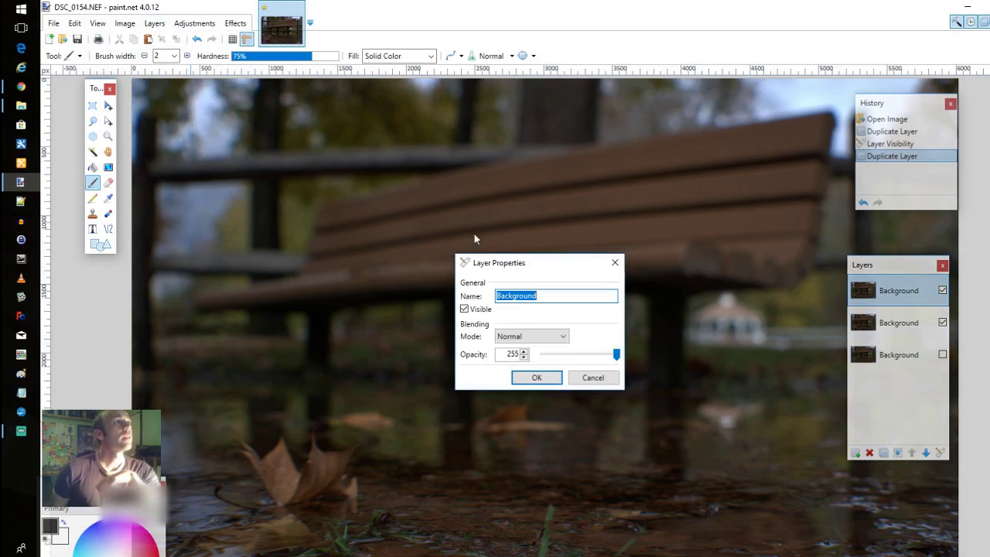
left_click(558, 337)
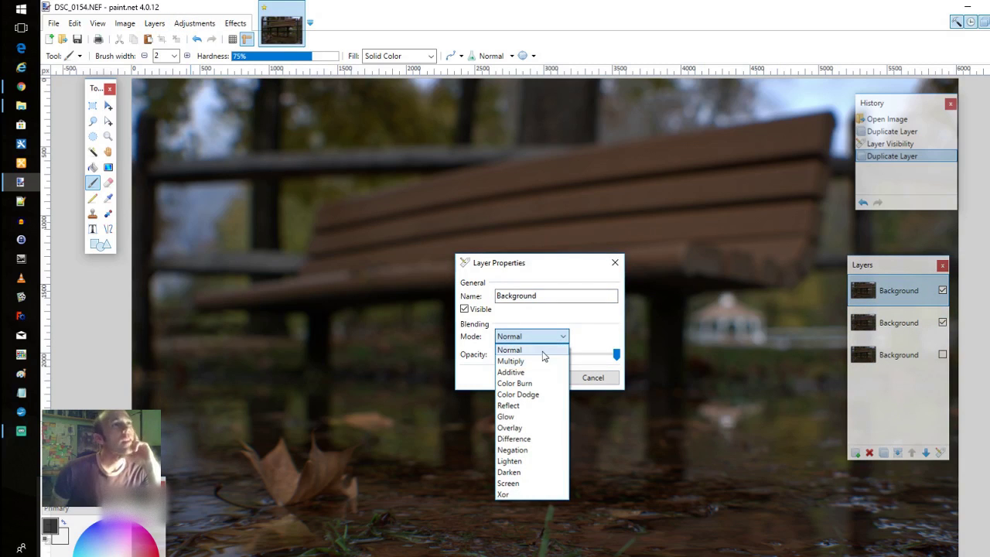
left_click(526, 374)
left_click_drag(617, 354, 611, 358)
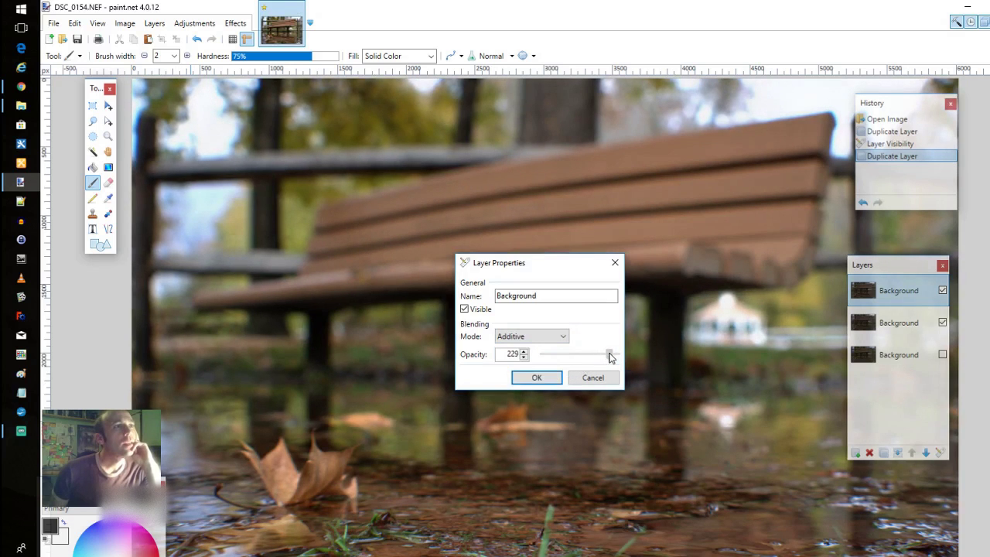
left_click(533, 378)
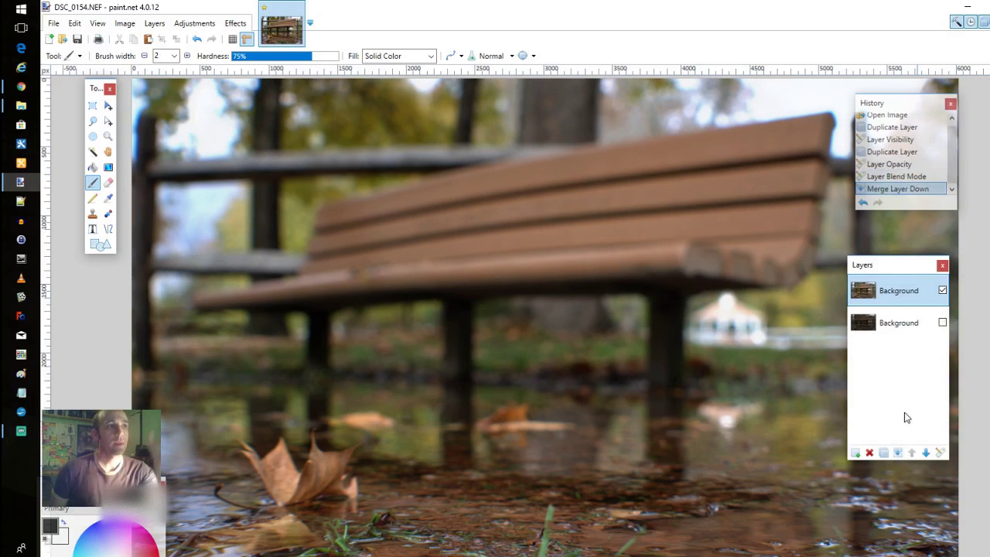
- Duplicate the brightened layer and set the copy to Color Burn blending with opacity 19
left_click(884, 453)
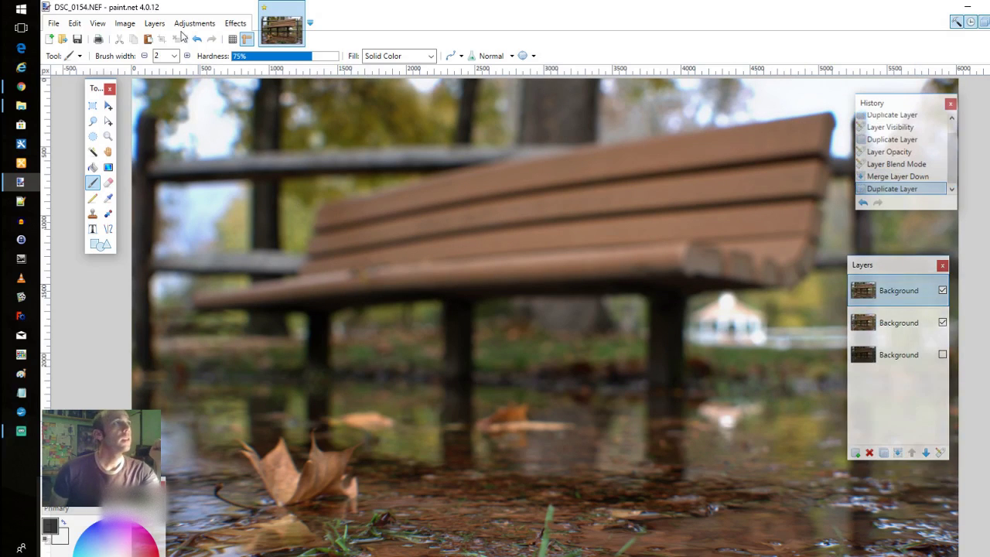
left_click(165, 28)
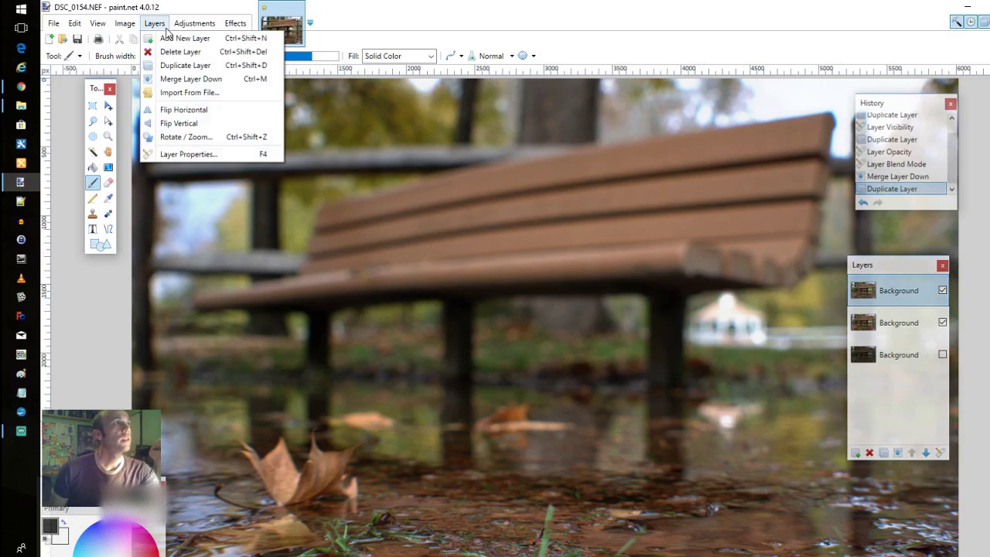
left_click(186, 157)
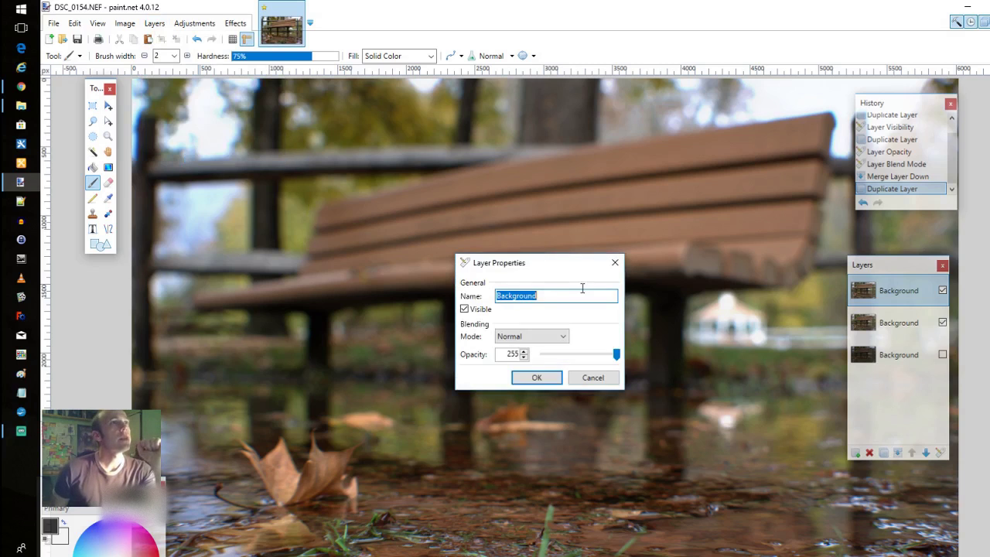
left_click(552, 338)
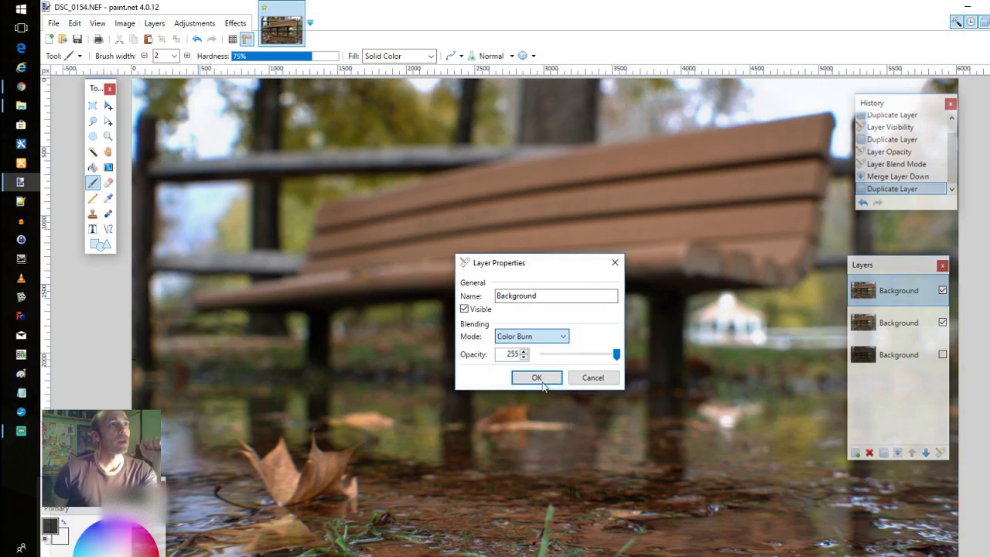
left_click(544, 385)
left_click_drag(592, 355, 553, 357)
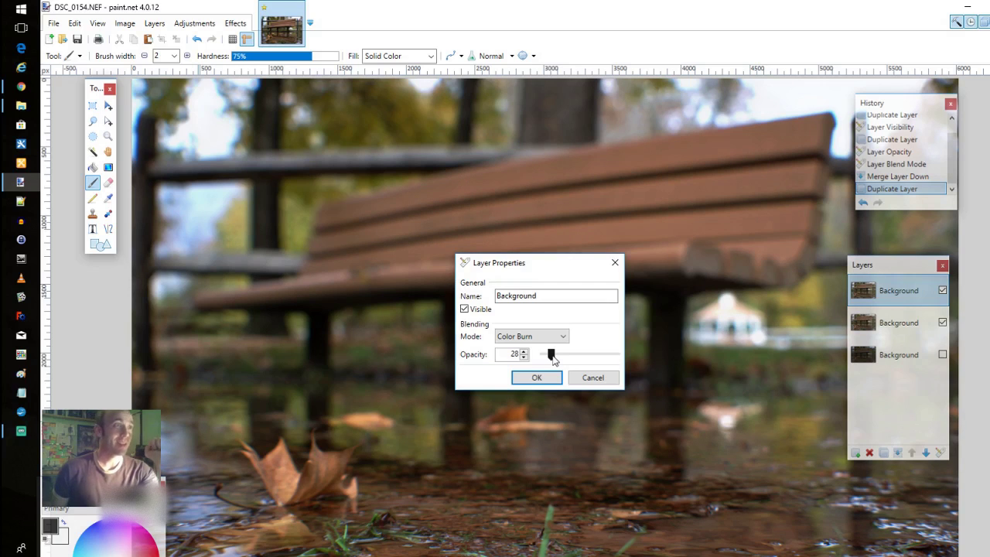
left_click_drag(553, 356, 550, 358)
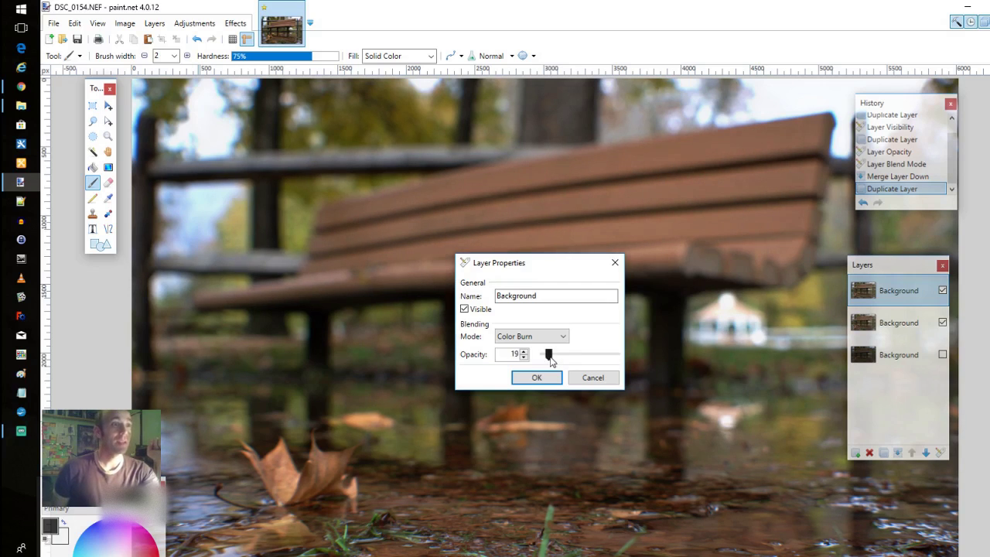
left_click(550, 378)
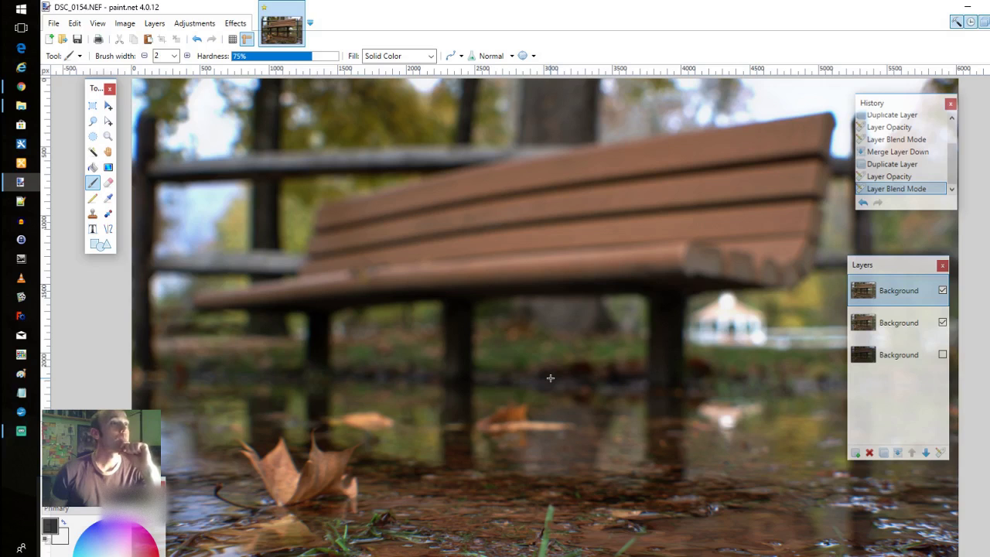
- Apply a Vibrance adjustment of 178 to the Color Burn layer
left_click(236, 23)
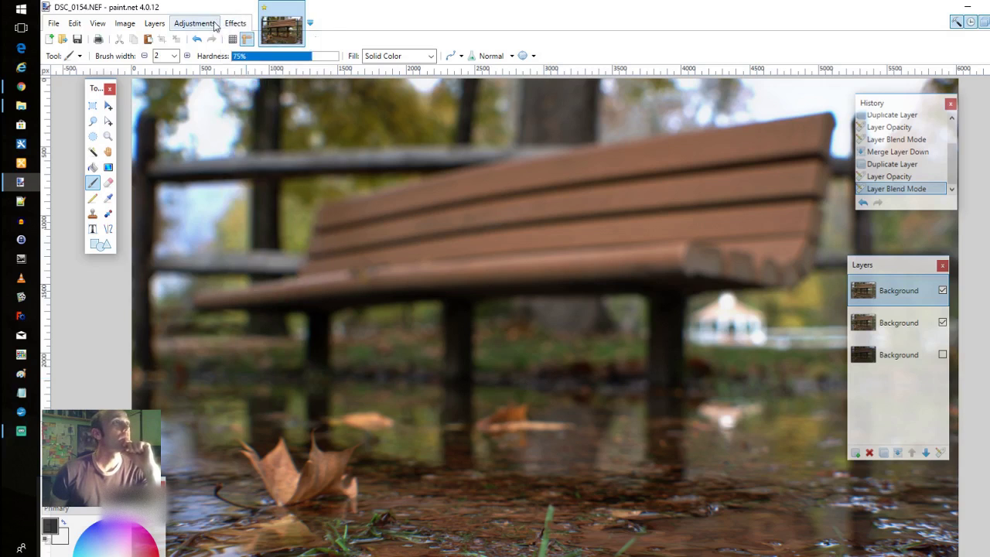
mouse_move(194, 23)
left_click(207, 282)
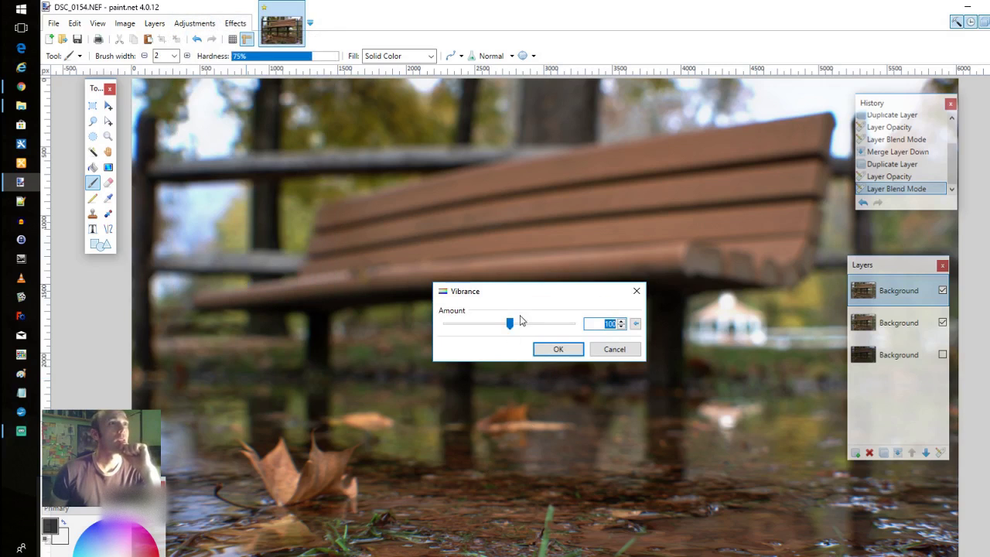
left_click_drag(507, 323, 559, 325)
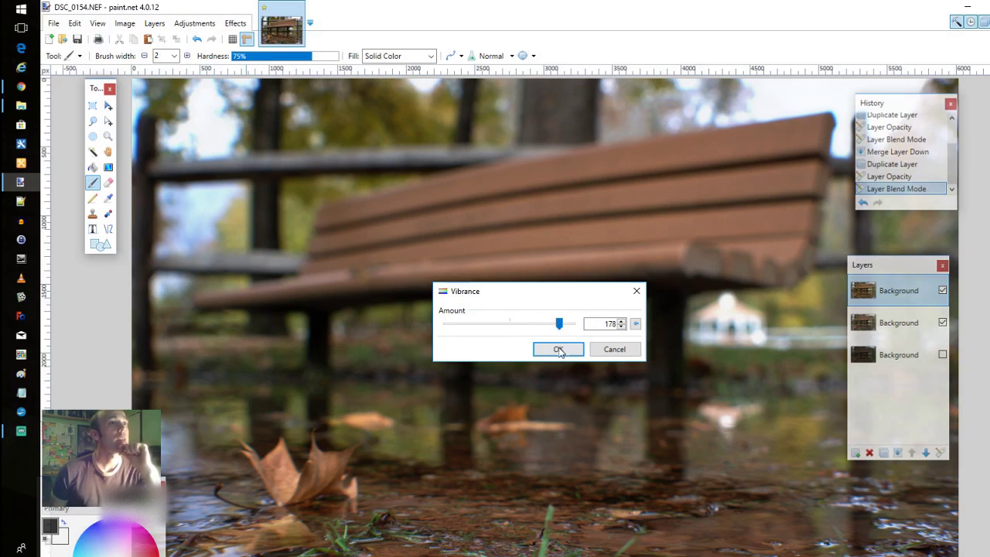
left_click(557, 350)
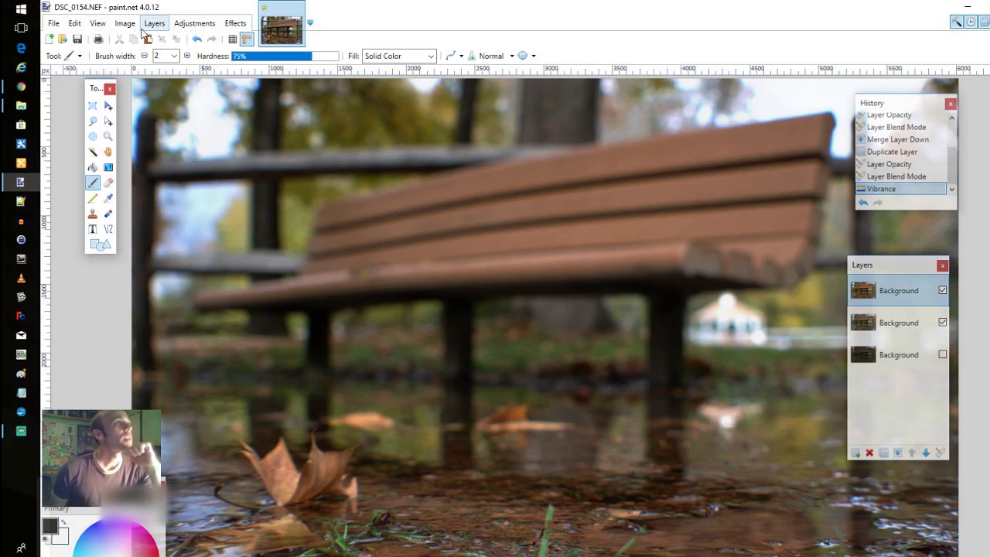
left_click(235, 23)
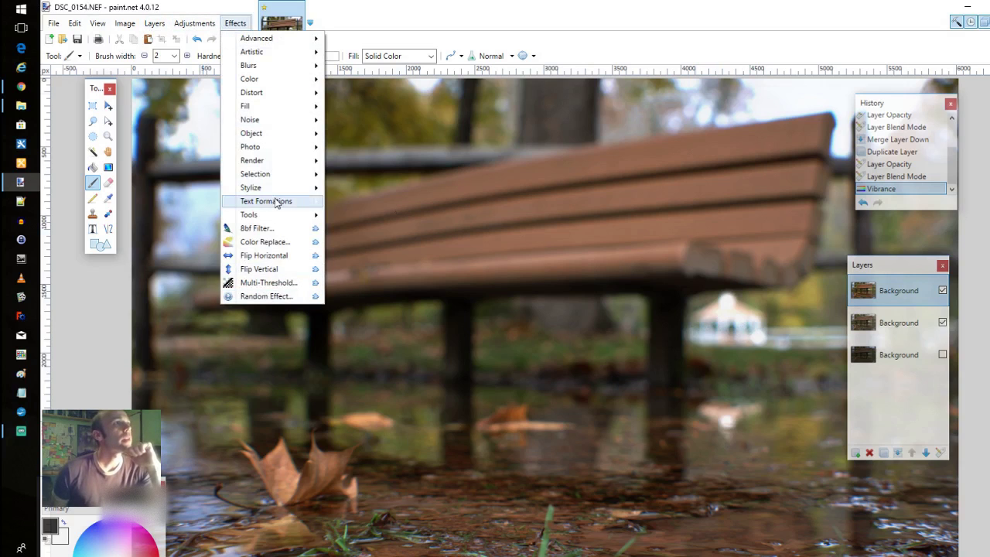
mouse_move(276, 148)
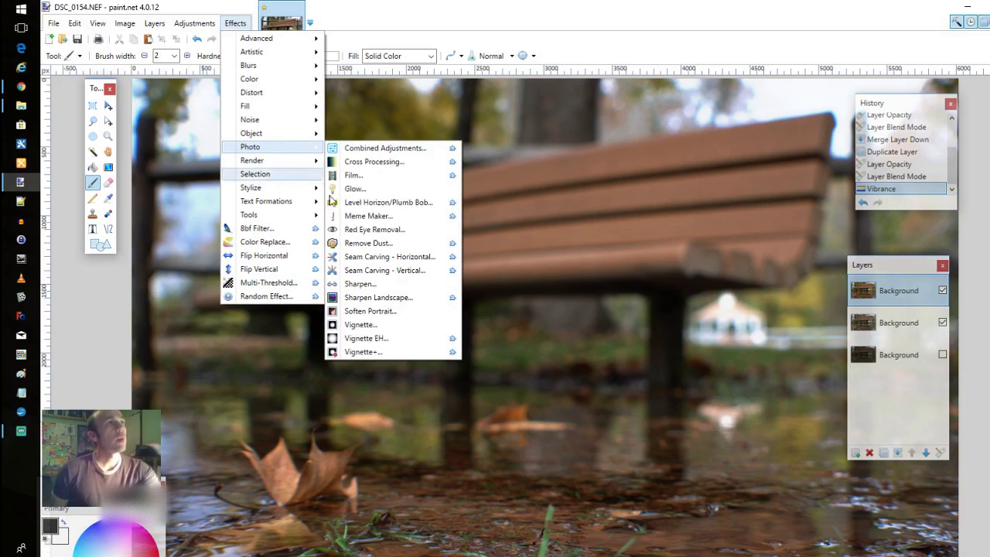
left_click(397, 338)
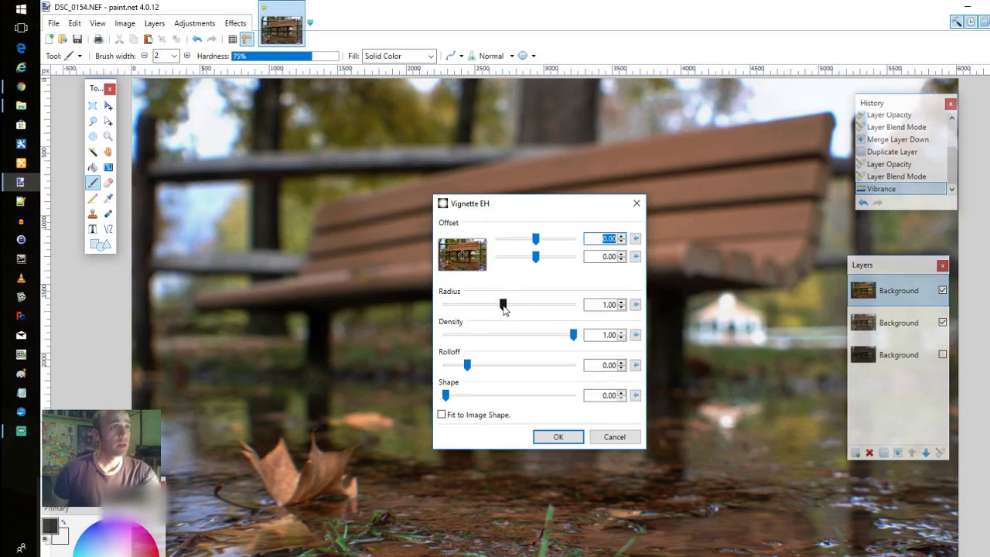
left_click(614, 438)
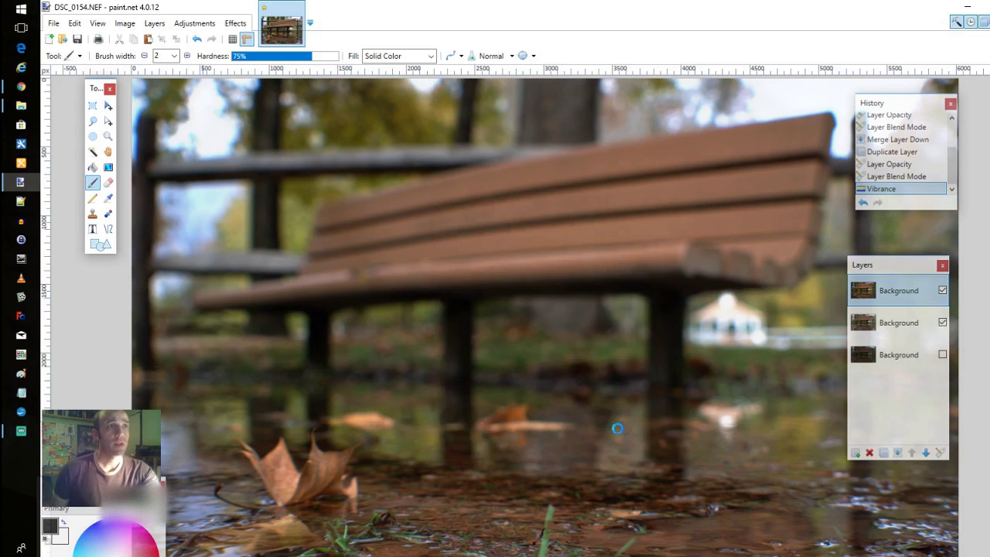
- Merge the Color Burn layer into the one below and apply a Vibrance adjustment of 134 to the result
left_click(898, 453)
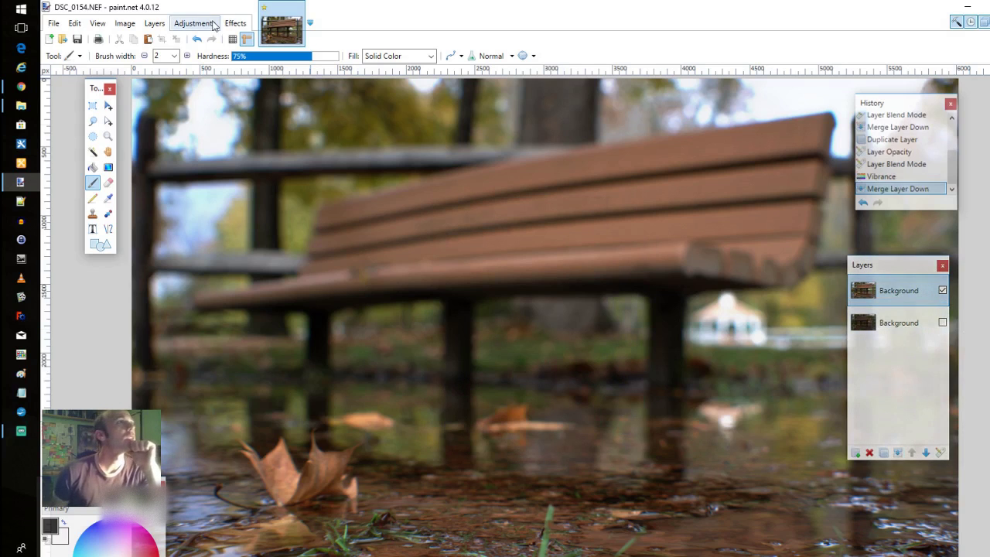
left_click(236, 23)
mouse_move(200, 25)
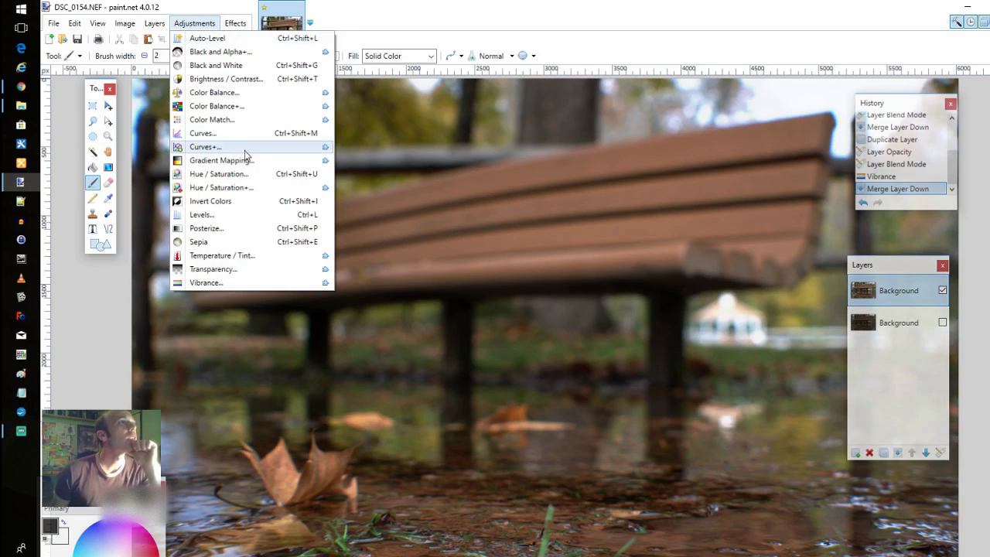
left_click(263, 295)
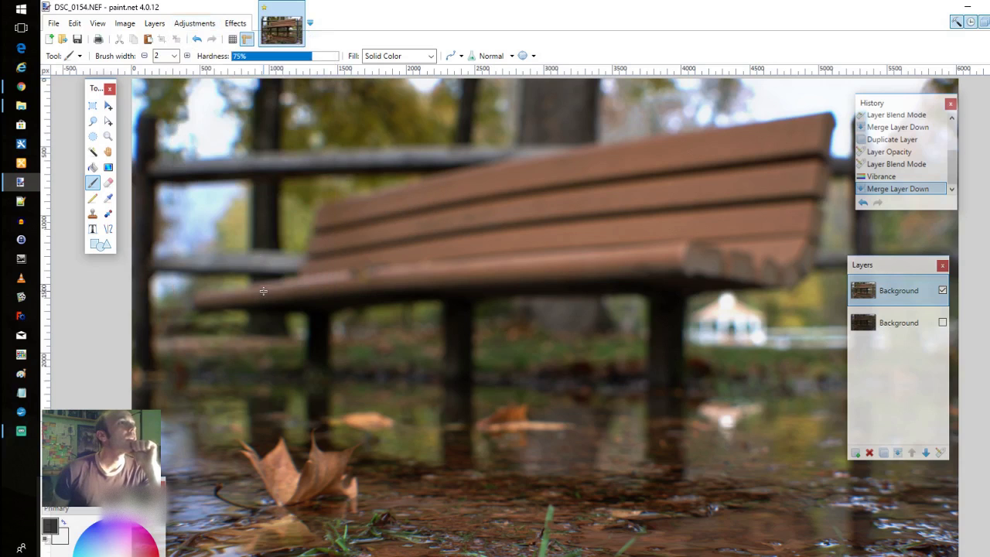
left_click(194, 23)
left_click(202, 286)
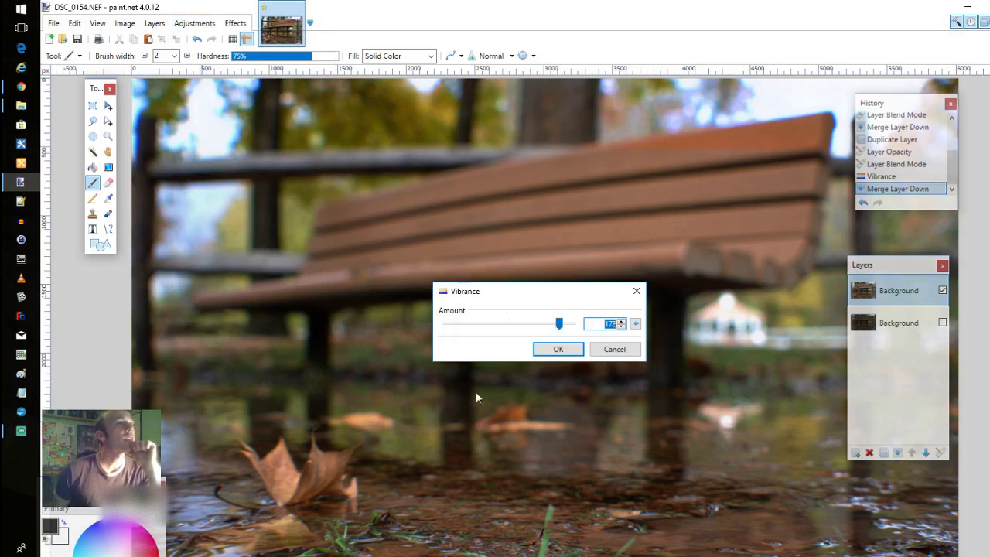
left_click_drag(560, 325, 532, 328)
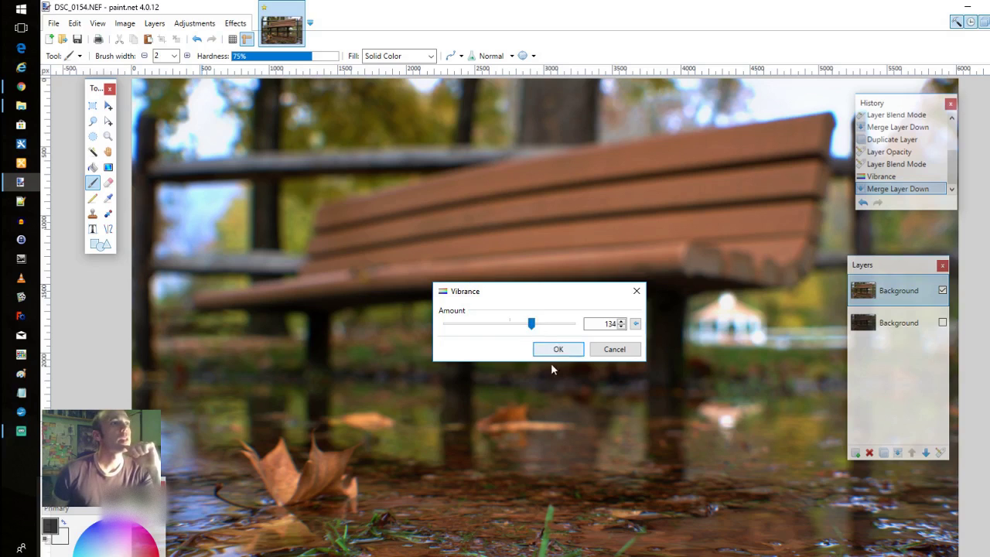
left_click(557, 350)
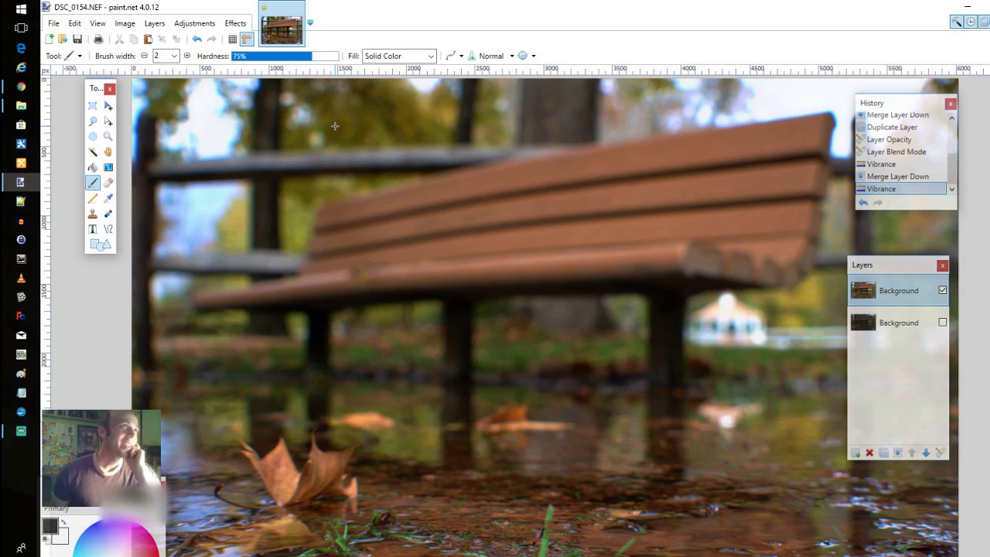
- Start a Vignette EH effect on the enhanced layer with radius 1.10 and its centre offset to -0.25 and 0.37
left_click(238, 24)
mouse_move(265, 194)
mouse_move(267, 147)
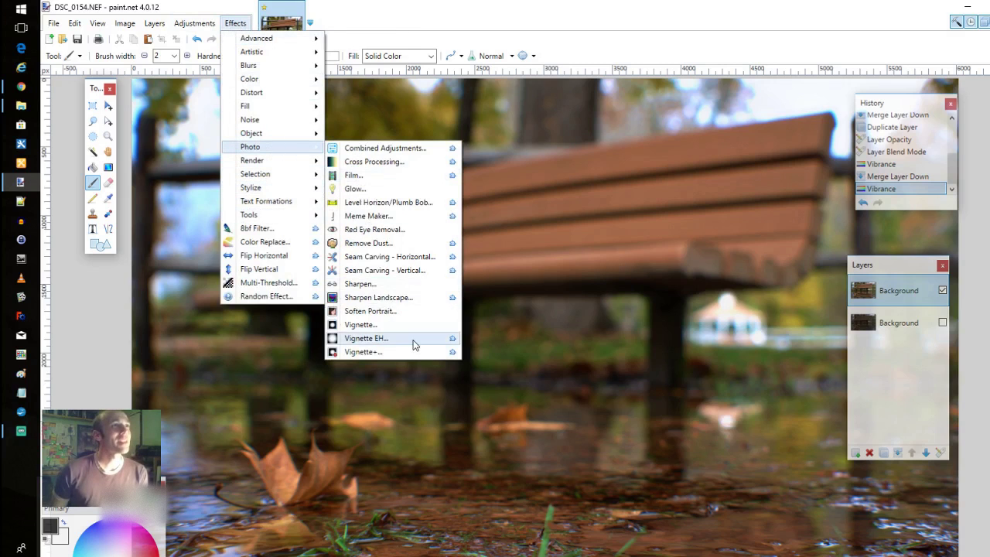
left_click(433, 341)
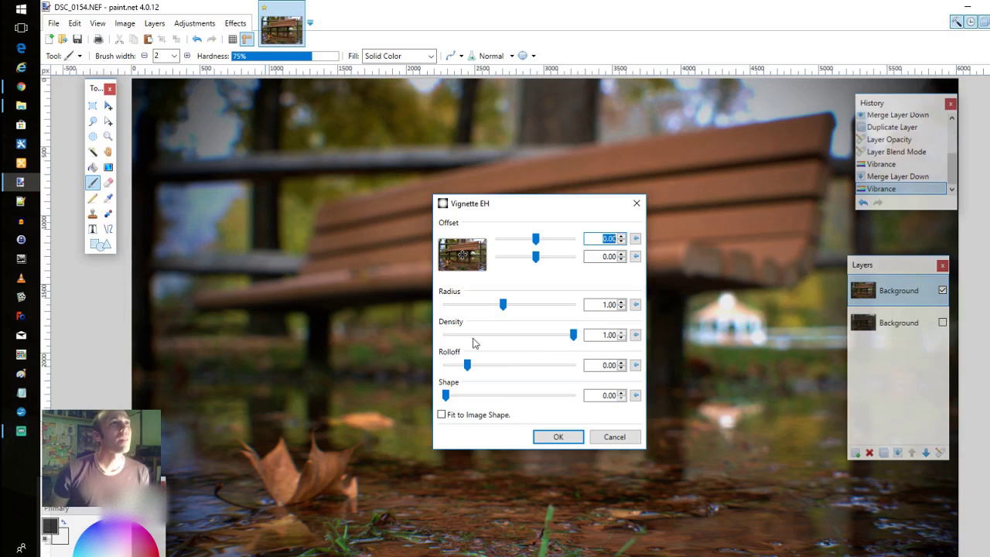
left_click_drag(504, 304, 492, 307)
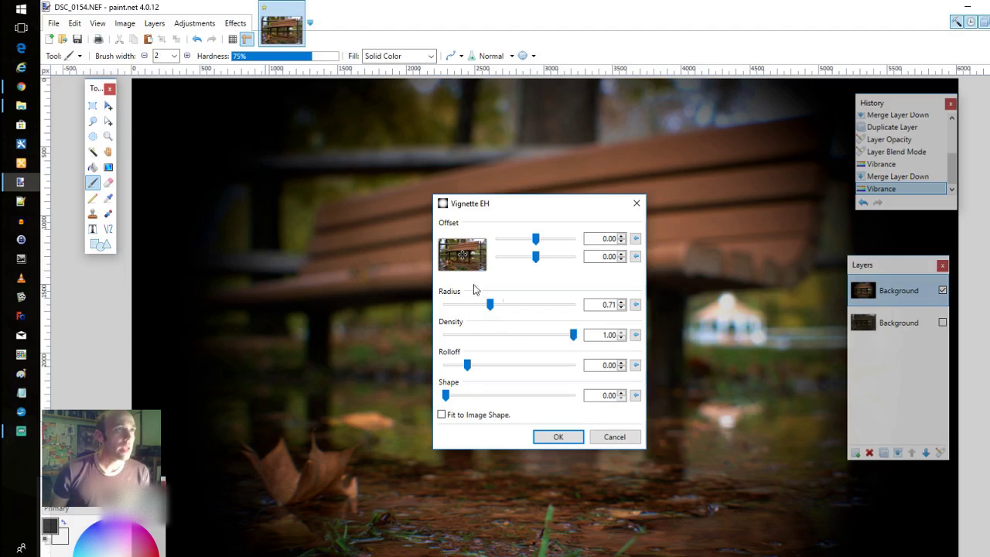
left_click(452, 263)
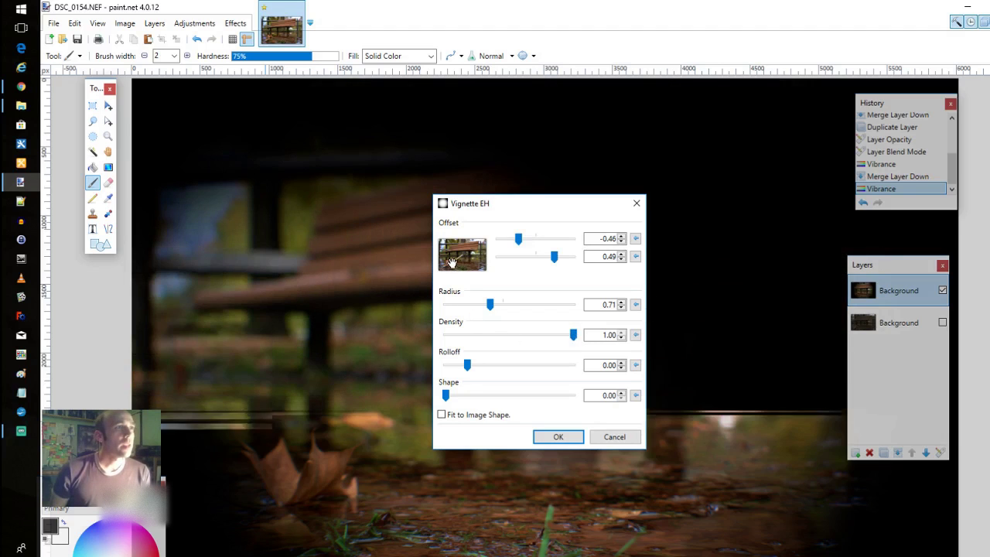
left_click_drag(452, 263, 454, 262)
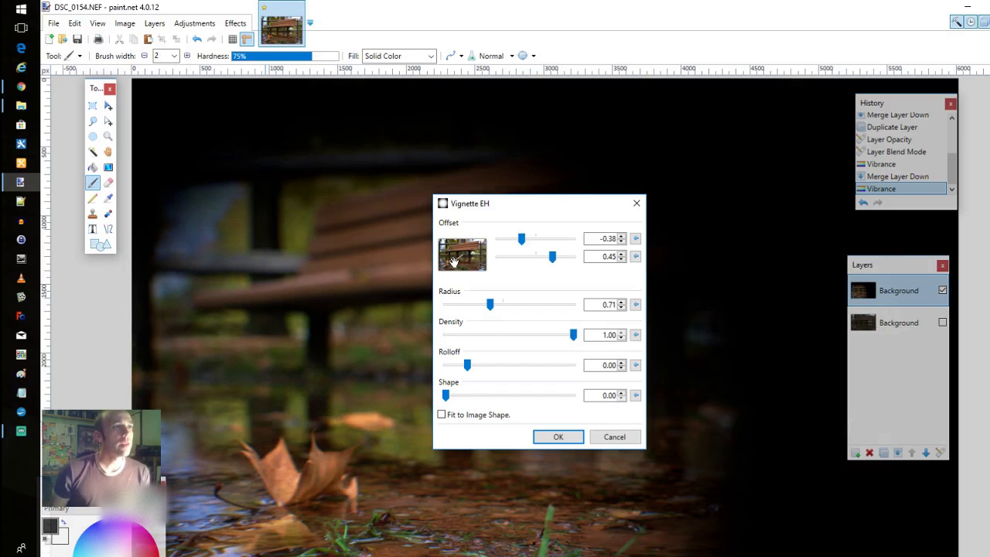
left_click_drag(490, 304, 504, 309)
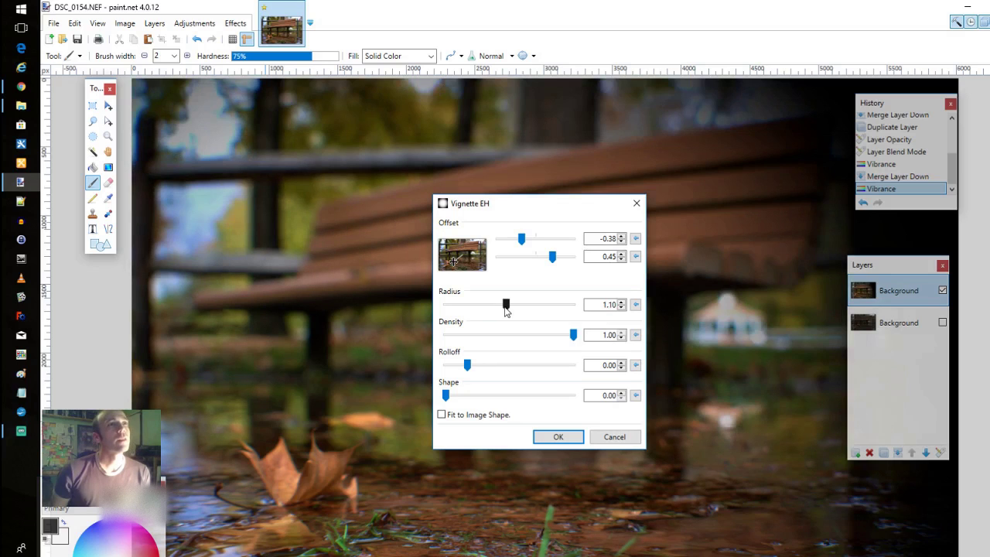
left_click(456, 262)
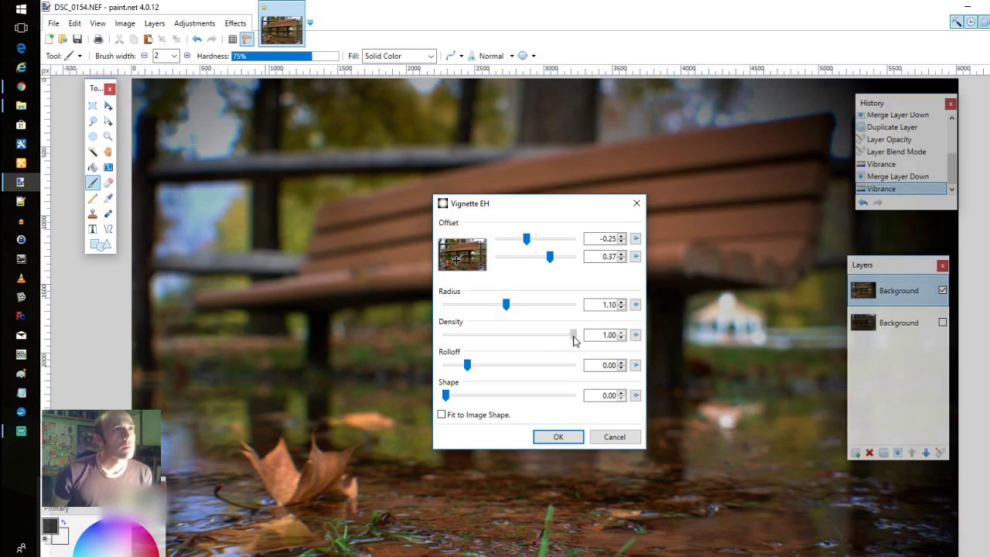
- Set the vignette's density to 0.99 and shape to 0.17, and apply the effect
left_click_drag(575, 338, 572, 338)
left_click_drag(446, 396, 462, 401)
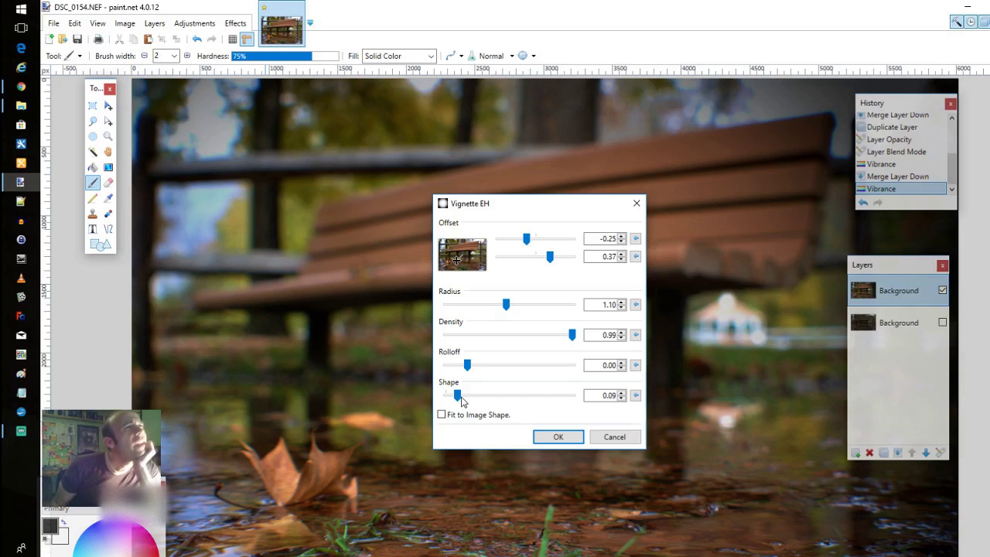
left_click_drag(462, 401, 467, 396)
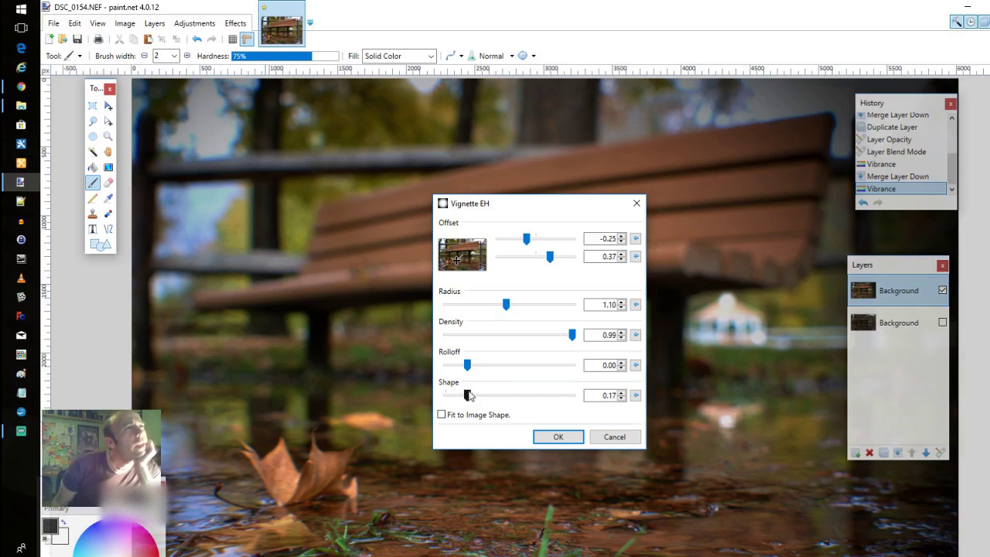
left_click(547, 441)
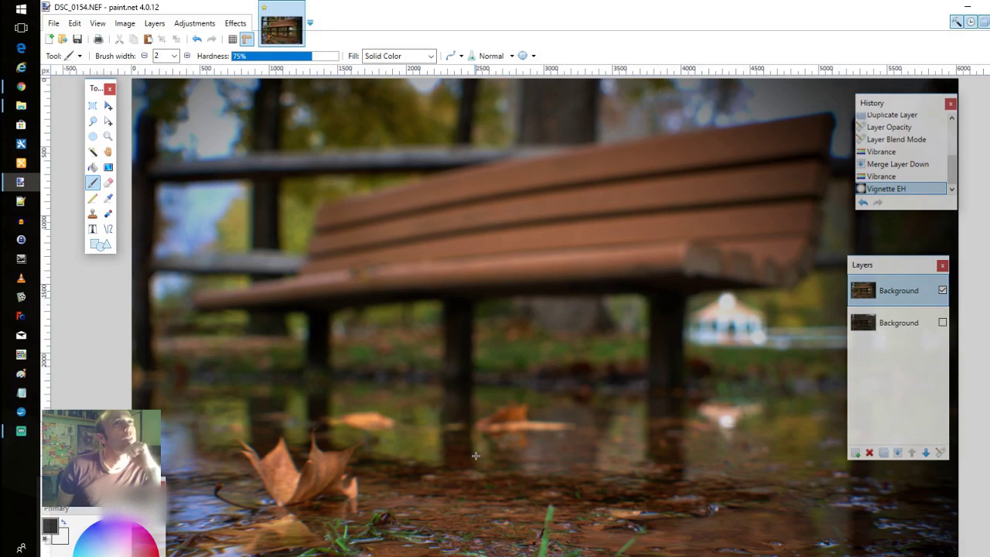
- Save the colour photo as the JPEG In Waiting_1.jpg in the FINISHED folder, flattening the image
left_click(54, 22)
left_click(78, 124)
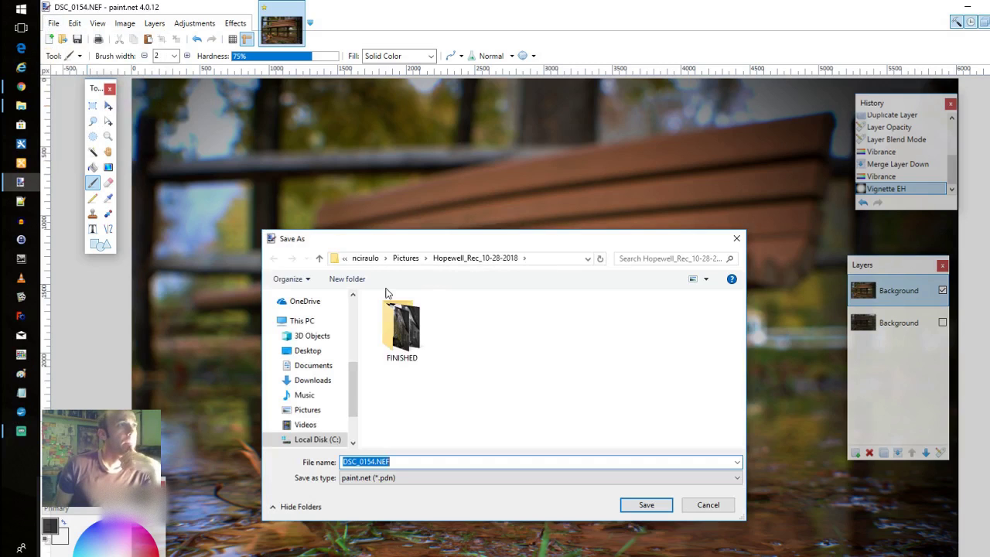
double_click(409, 347)
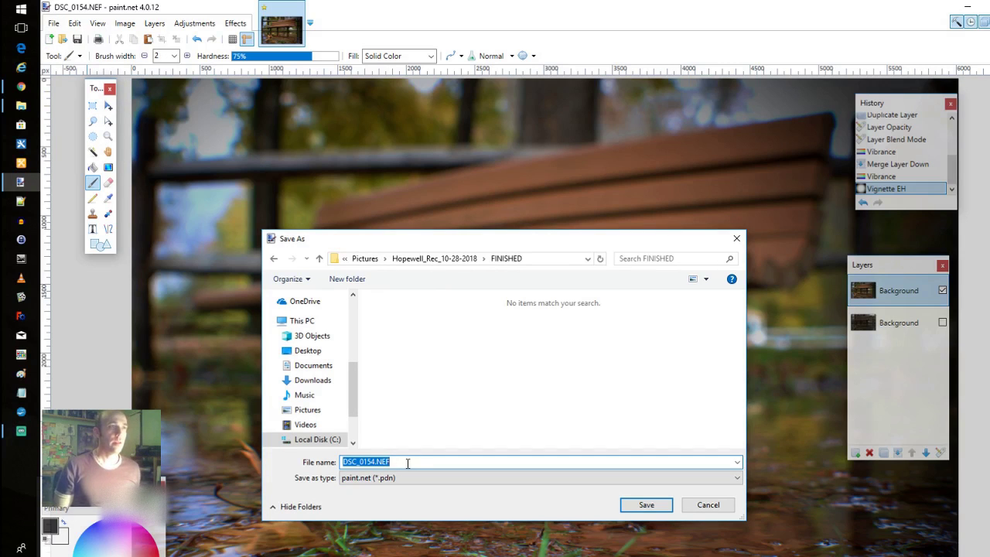
type("In")
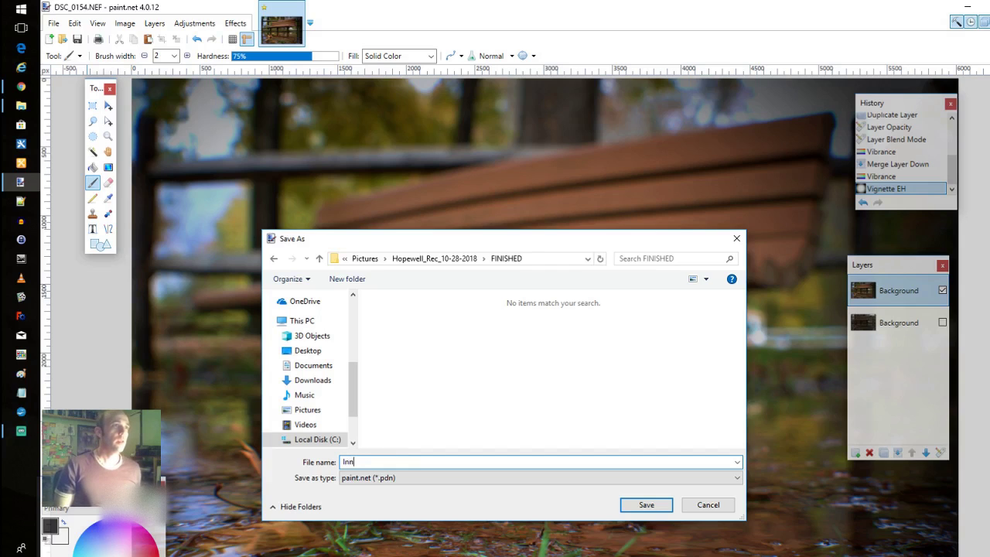
type(" Waiting")
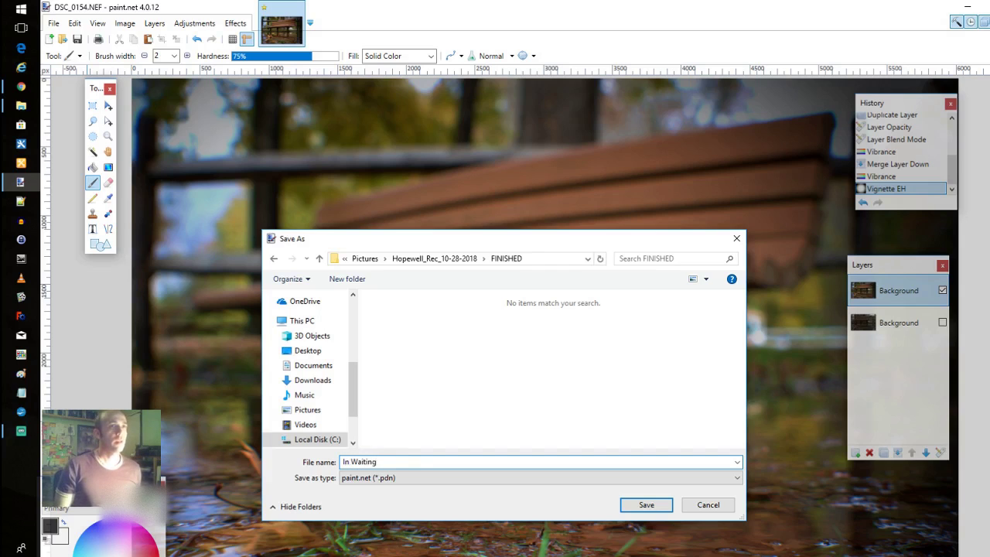
type(".jpg")
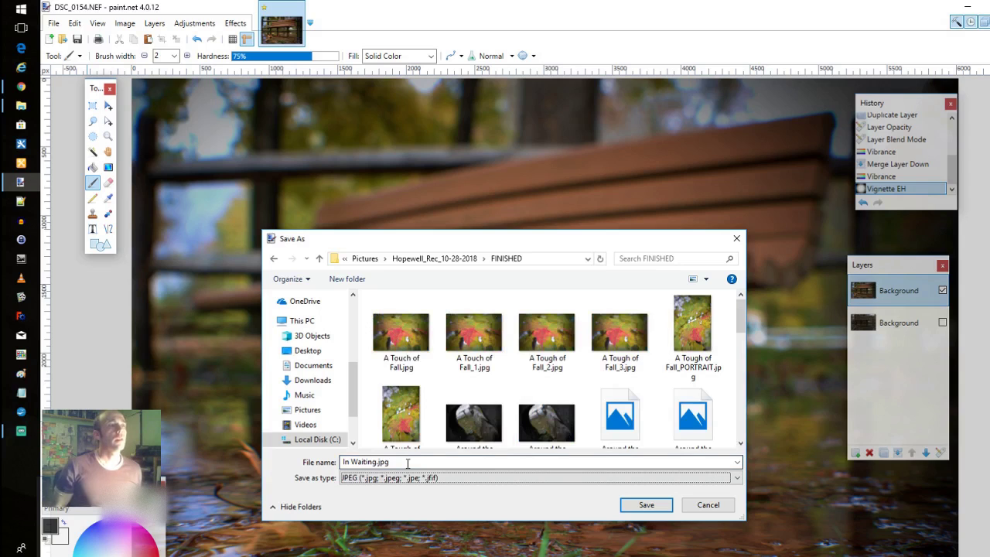
left_click_drag(408, 463, 343, 462)
left_click(372, 462)
key("Return")
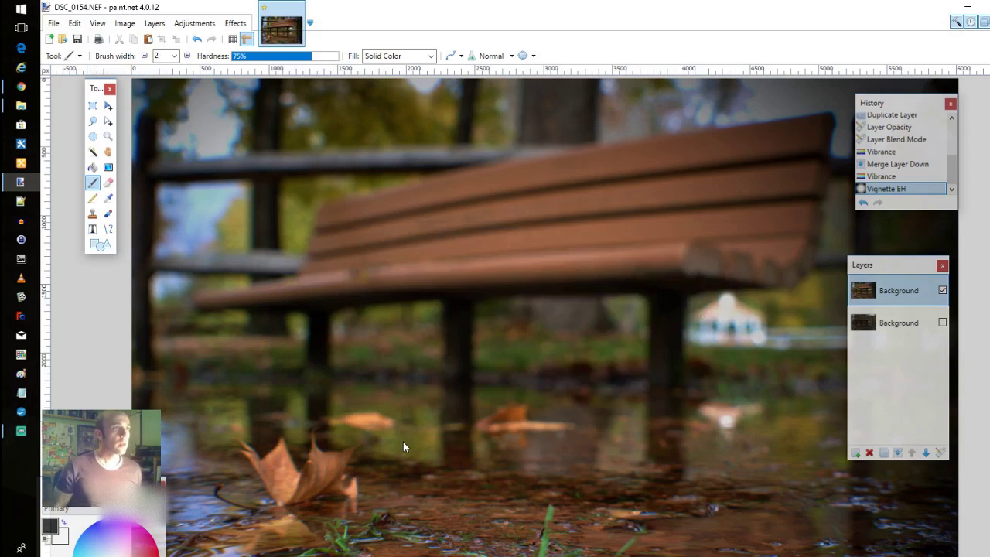
left_click(628, 372)
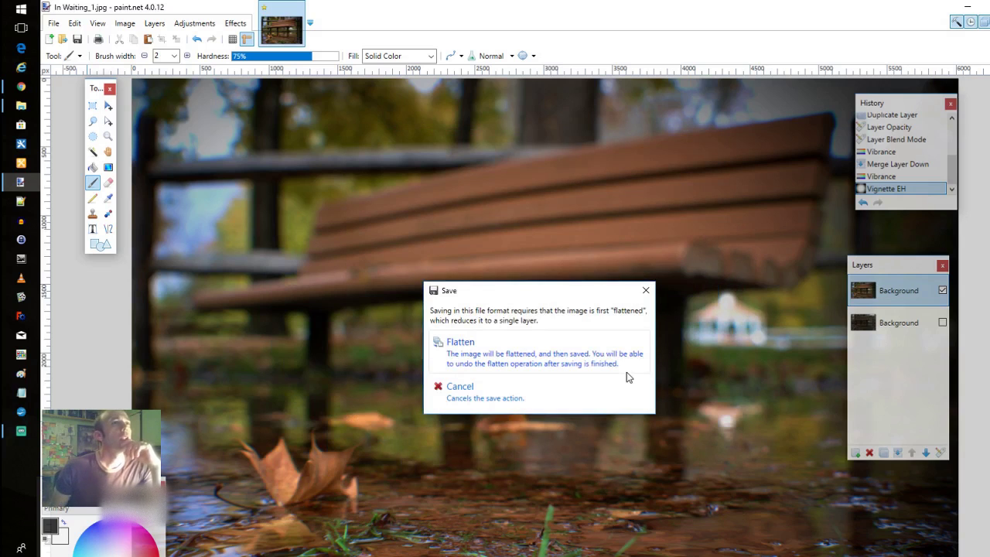
left_click(551, 357)
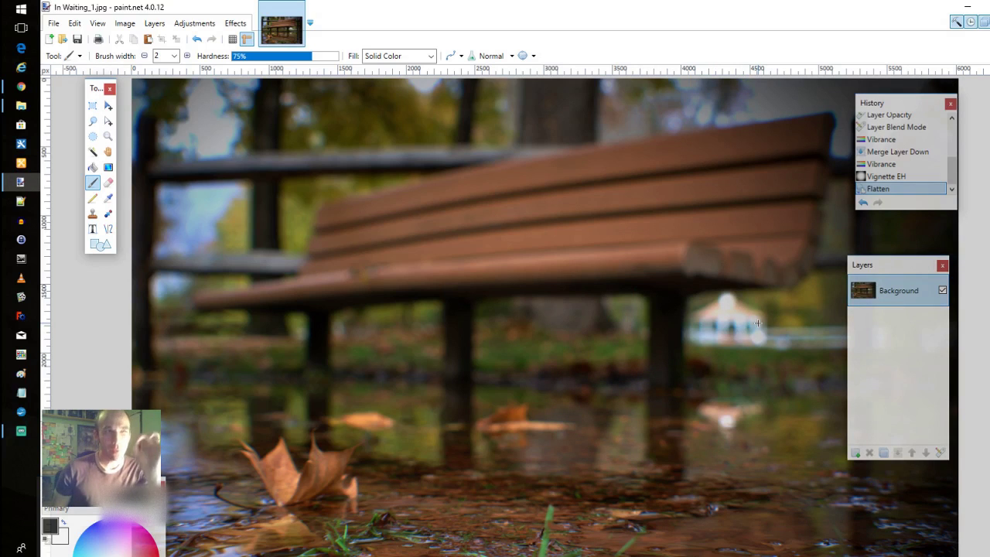
- Convert the photo to black and white and boost its contrast with a two-point Luminosity curve, the upper point near (93, 151)
left_click(194, 23)
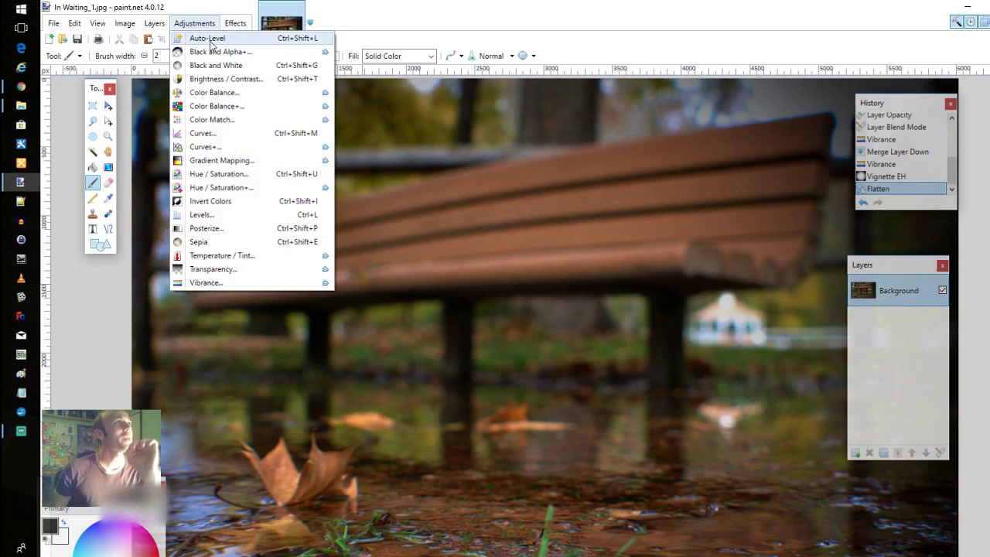
left_click(213, 65)
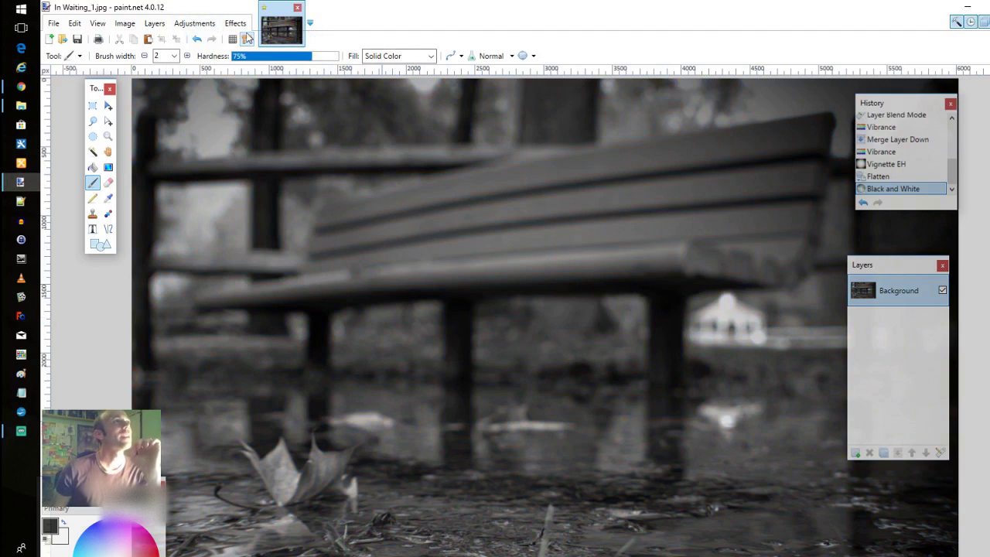
left_click(194, 23)
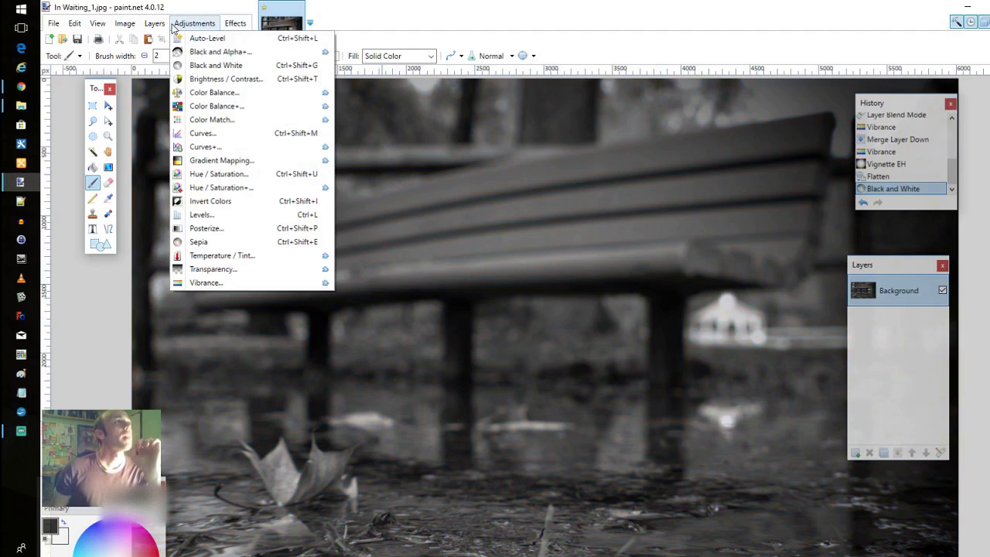
left_click(205, 134)
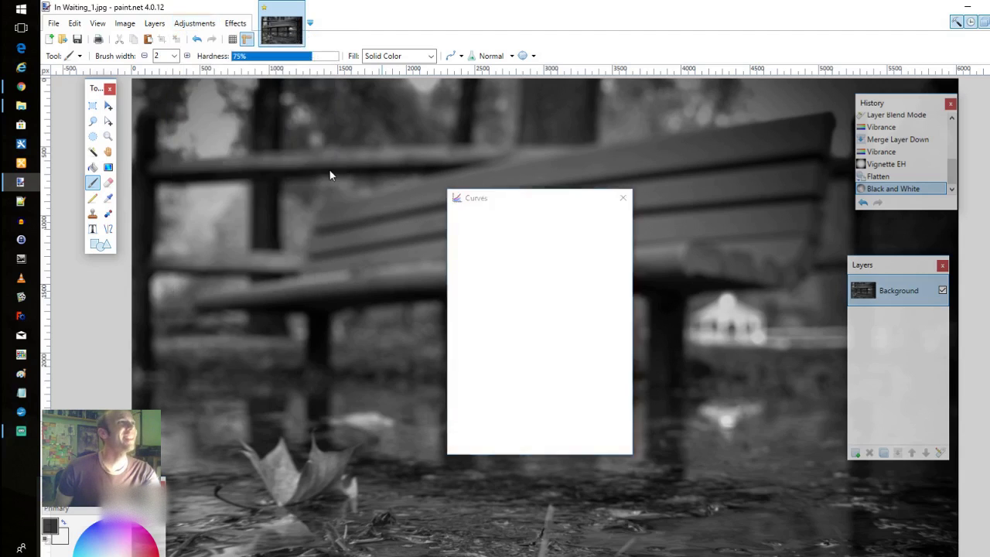
left_click_drag(533, 199, 745, 332)
left_click_drag(706, 512, 710, 482)
mouse_move(743, 452)
left_mouse_down()
mouse_move(745, 459)
mouse_move(728, 439)
left_mouse_up()
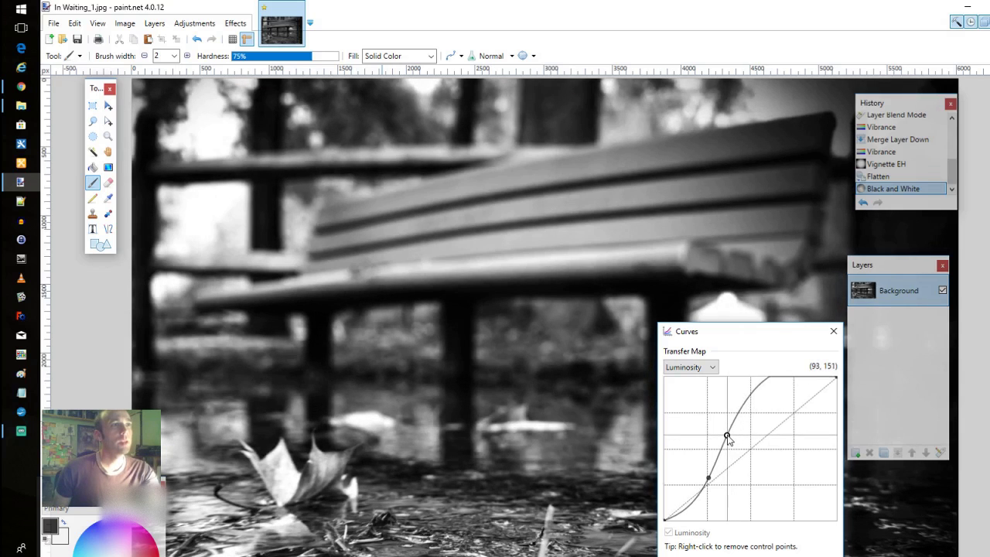
left_click_drag(755, 341, 491, 556)
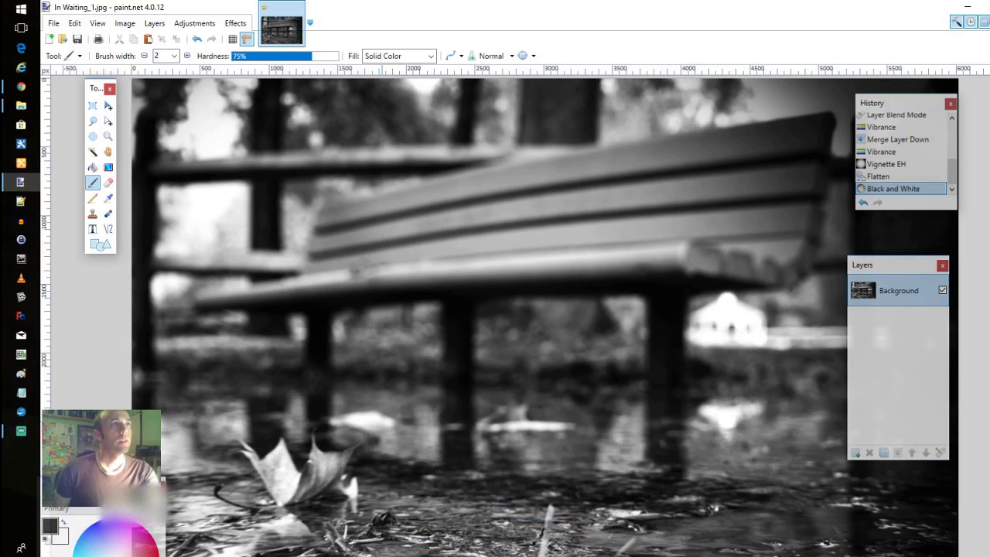
left_click_drag(618, 556, 638, 294)
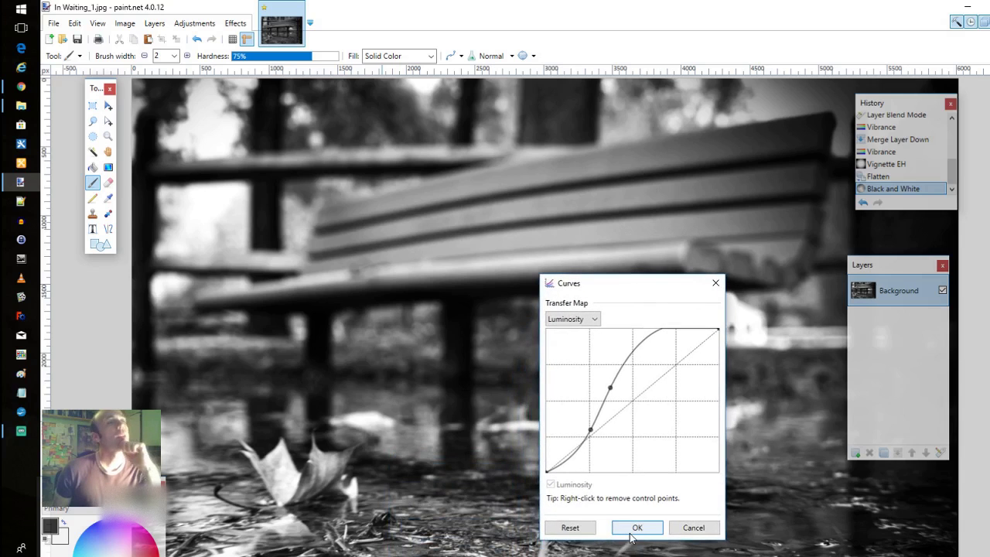
left_click(633, 531)
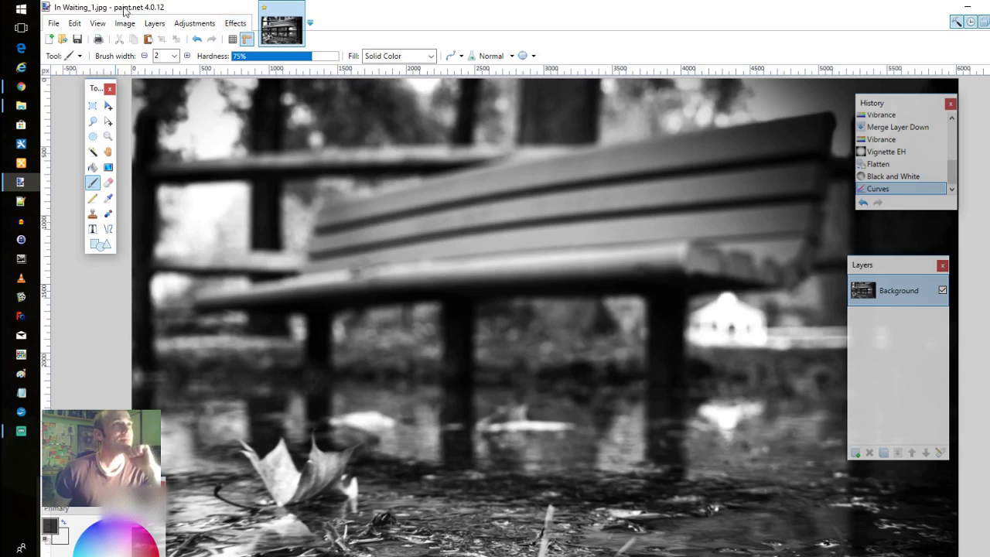
- Save the black-and-white version as In Waiting_1_BW.jpg in the FINISHED folder at JPEG quality 100
left_click(53, 23)
left_click(92, 127)
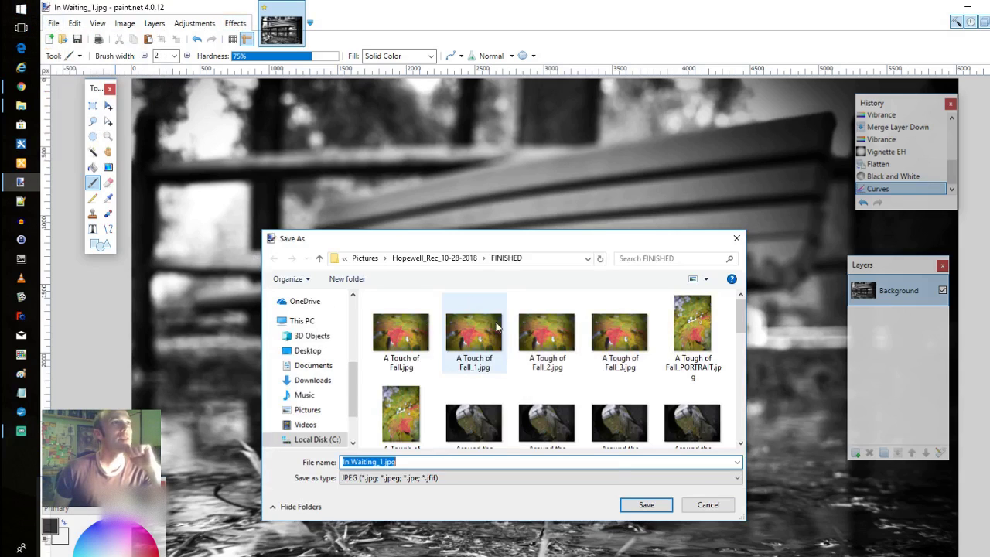
left_click(385, 462)
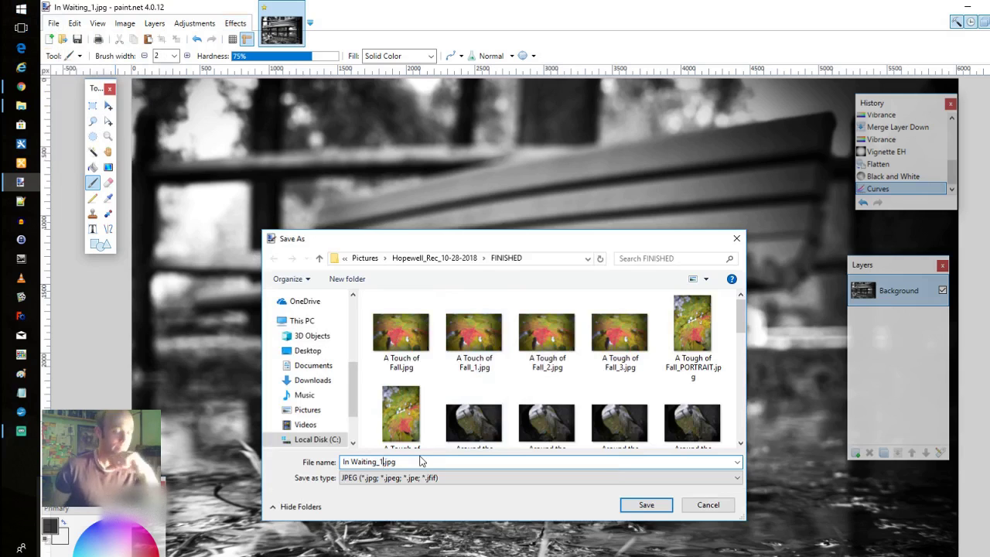
type("_BW")
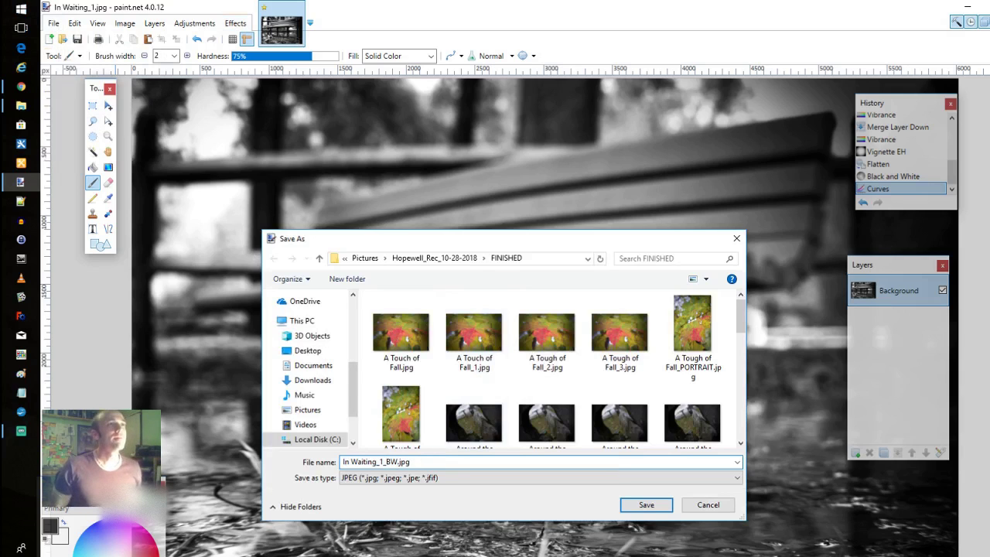
key("Return")
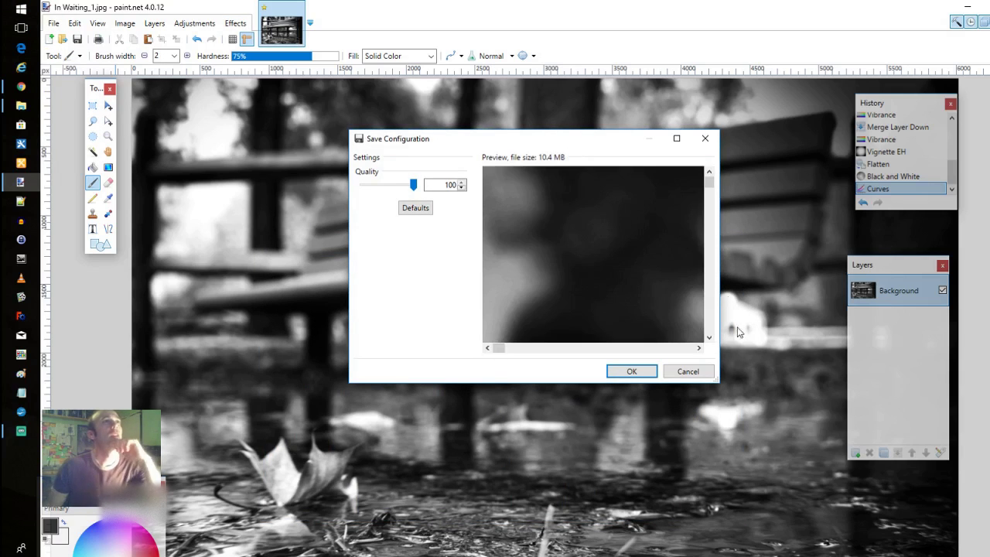
left_click(631, 370)
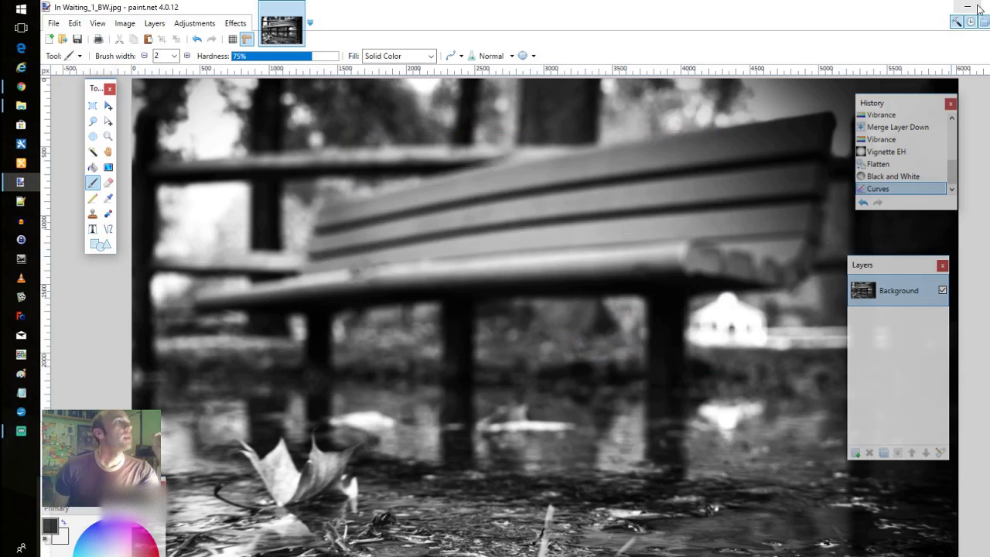
- Browse the Hopewell_Rec_10-28-2018 folder for another raw photo and open DSC_0207.NEF in paint.net
left_click(21, 106)
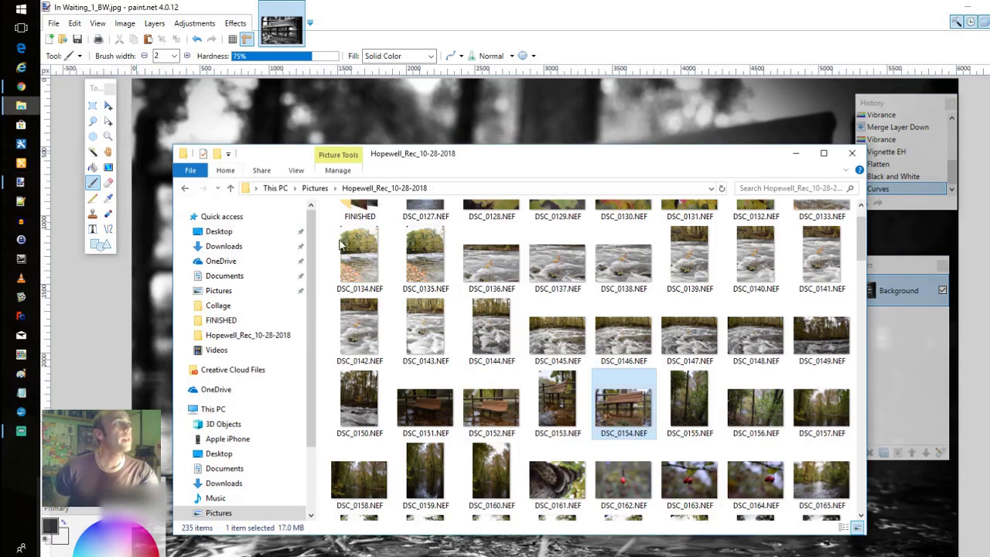
scroll(656, 448, "down", 3)
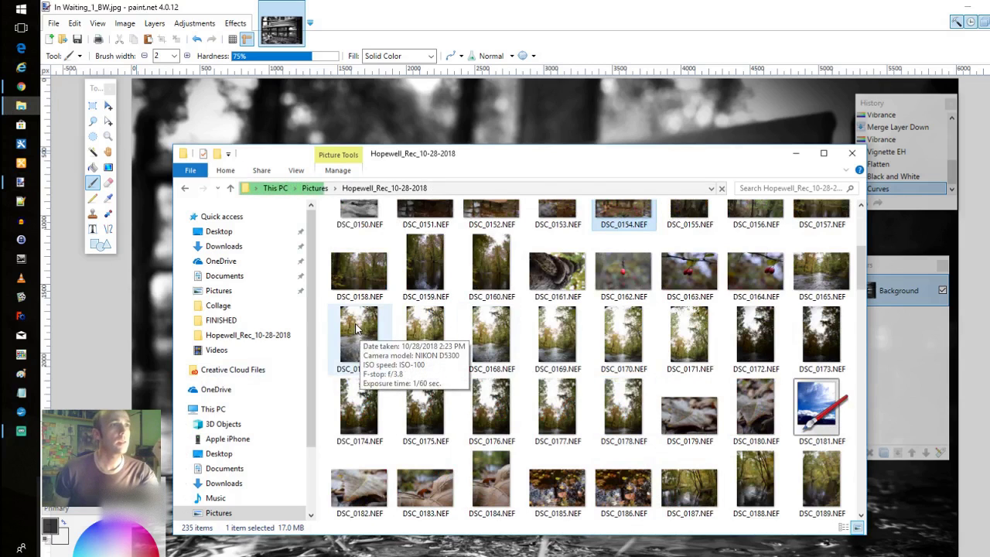
scroll(647, 482, "down", 3)
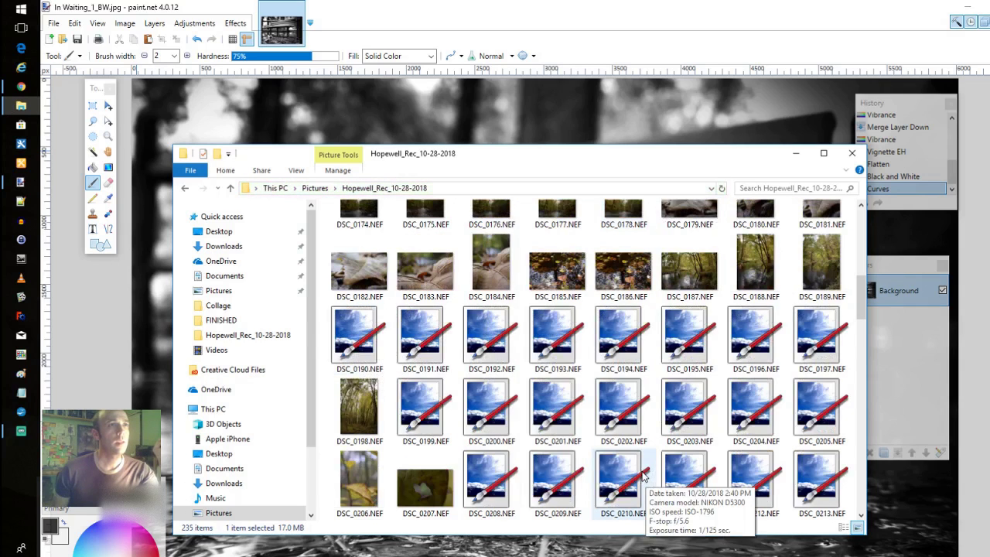
scroll(492, 346, "down", 3)
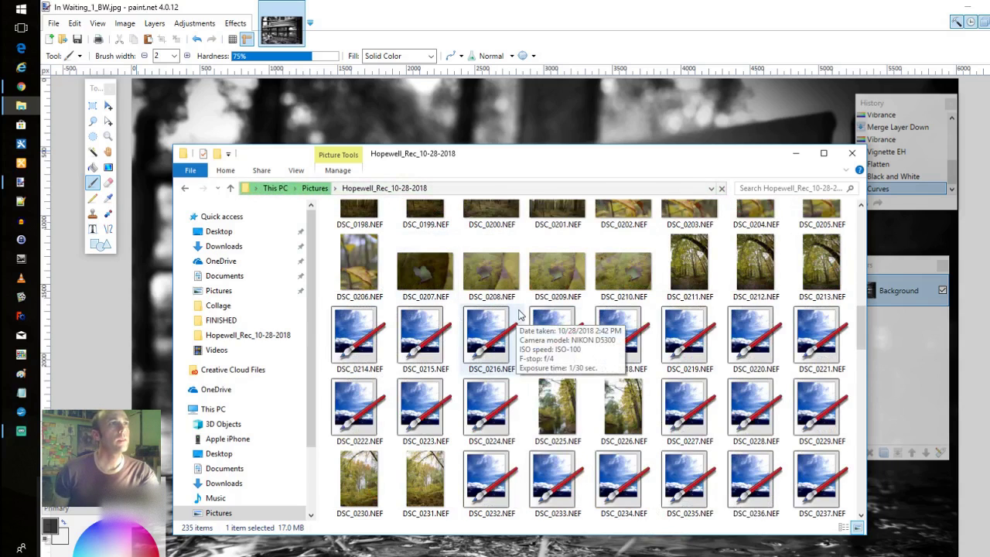
right_click(432, 287)
double_click(418, 273)
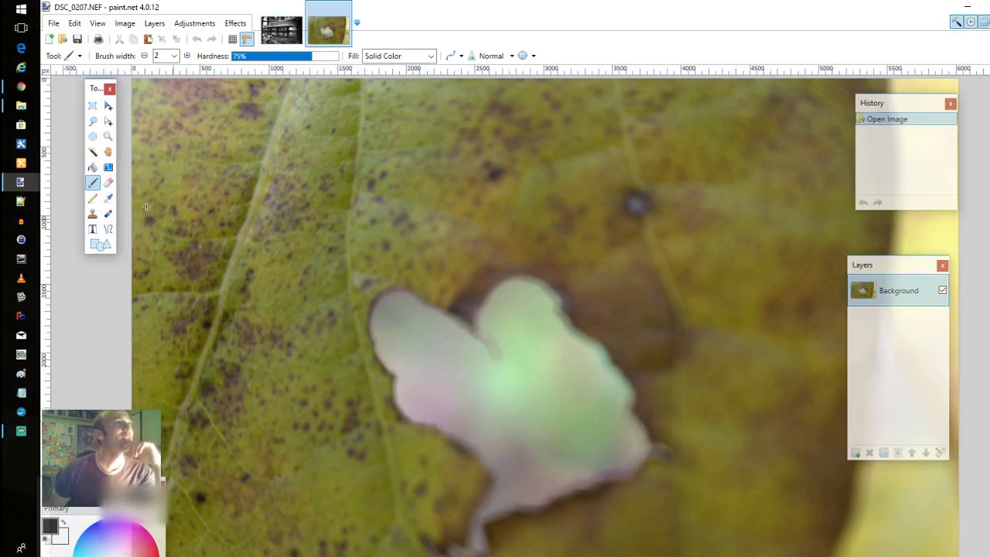
- Preview the leaf photos from DSC_0207.NEF through DSC_0210.NEF in Photos to compare them, and close the viewer
left_click(21, 105)
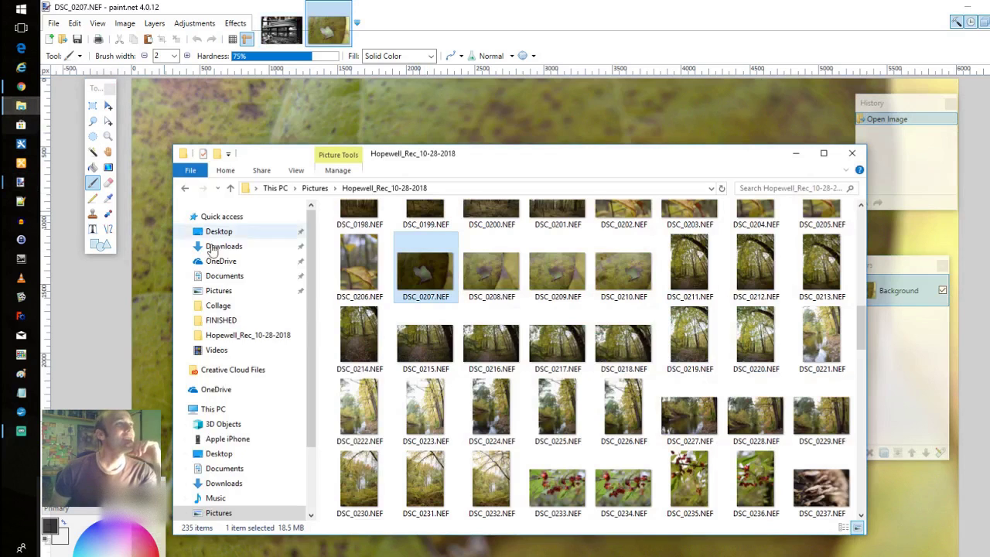
right_click(416, 267)
mouse_move(470, 362)
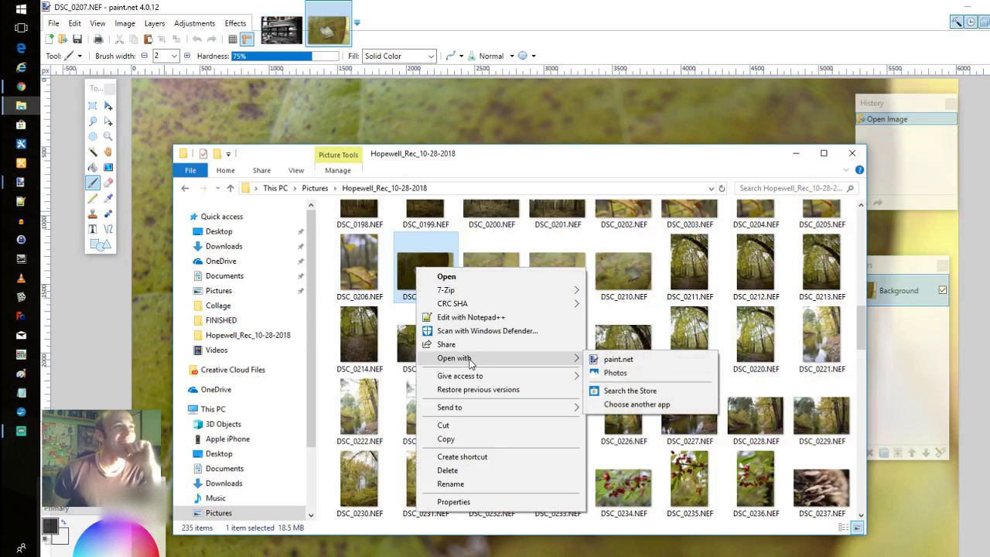
left_click(617, 373)
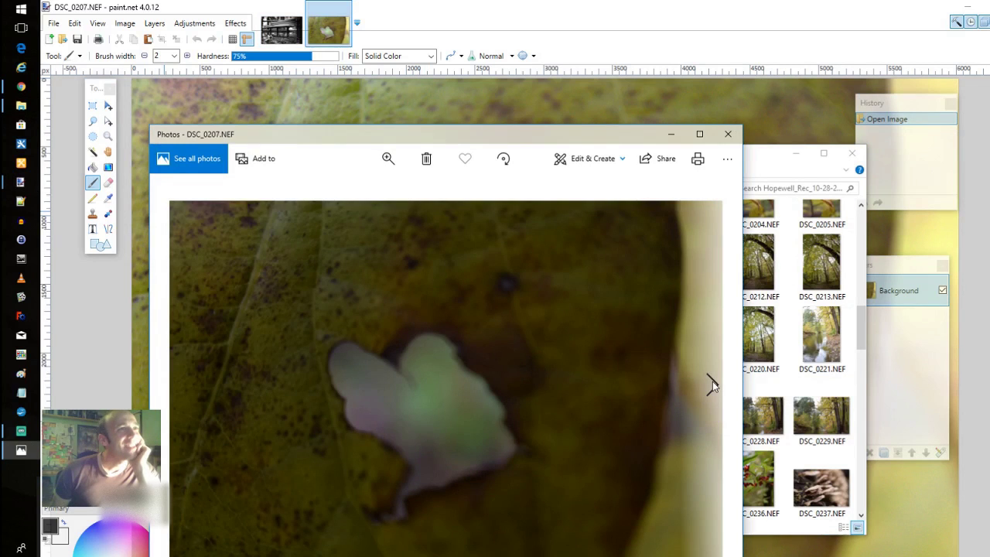
left_click(713, 383)
left_click(712, 386)
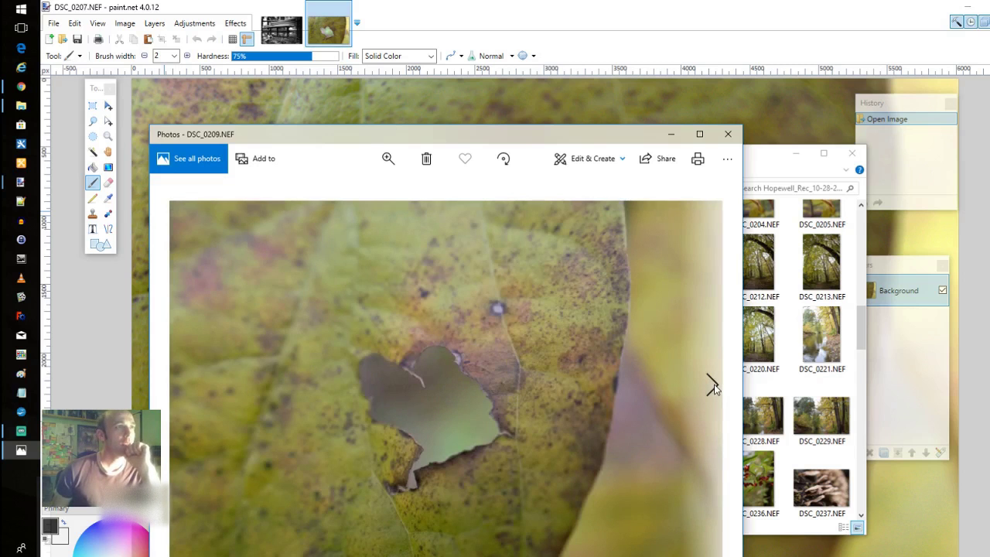
left_click(713, 385)
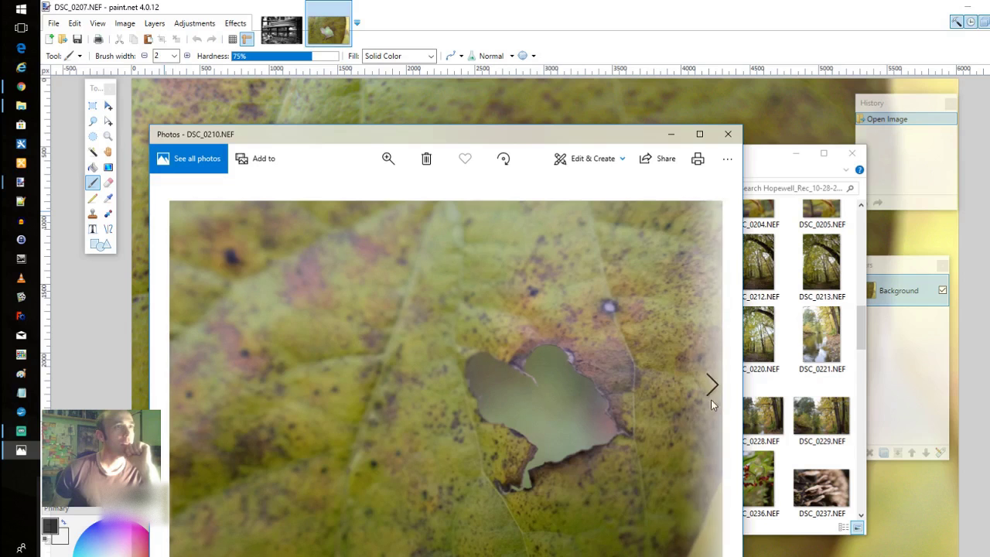
left_click(713, 387)
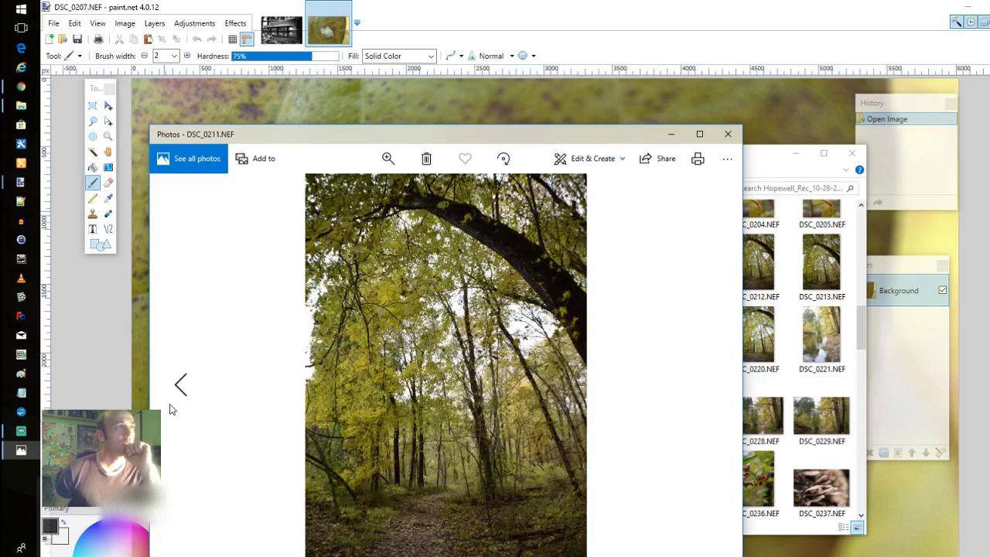
left_click(178, 387)
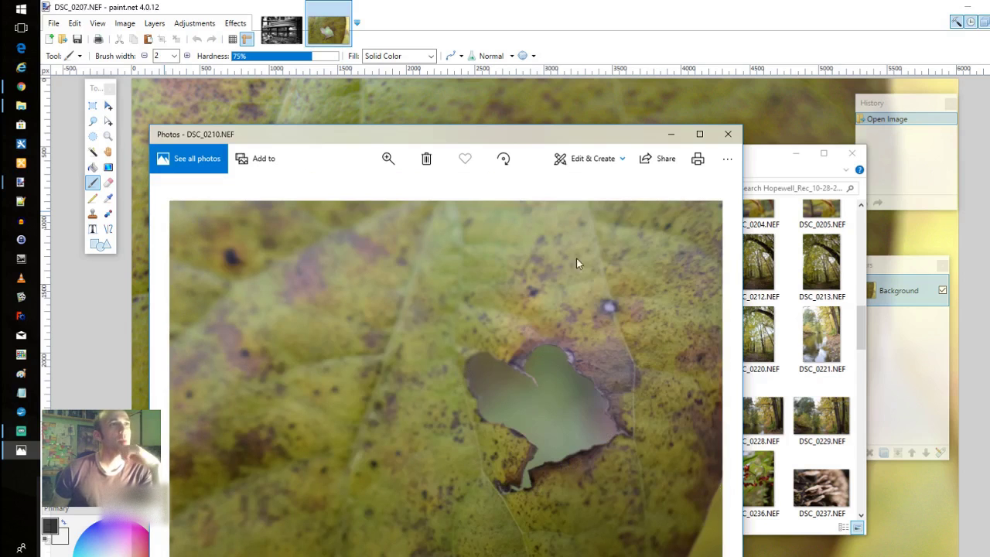
left_click(731, 136)
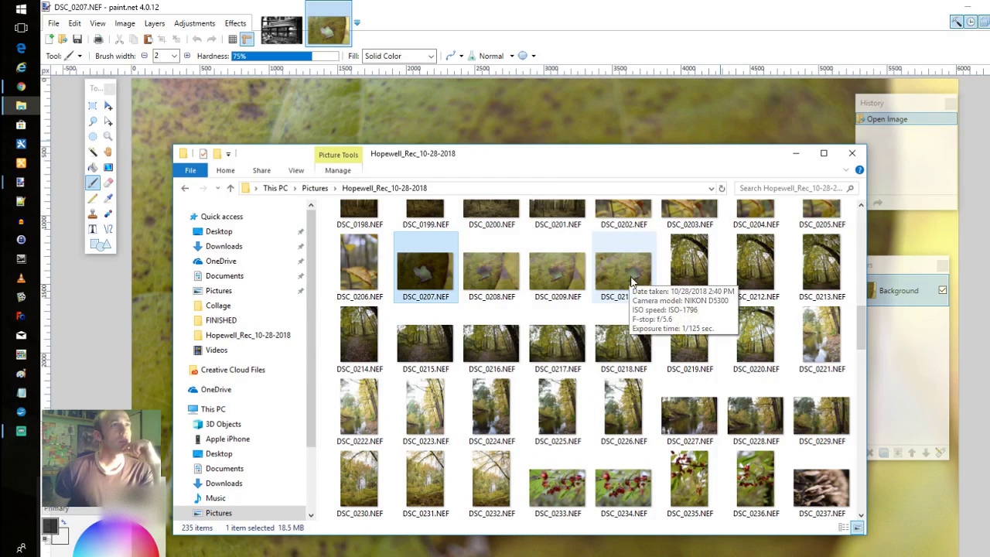
- Open DSC_0210.NEF in paint.net and duplicate its Background layer
key("alt+Tab")
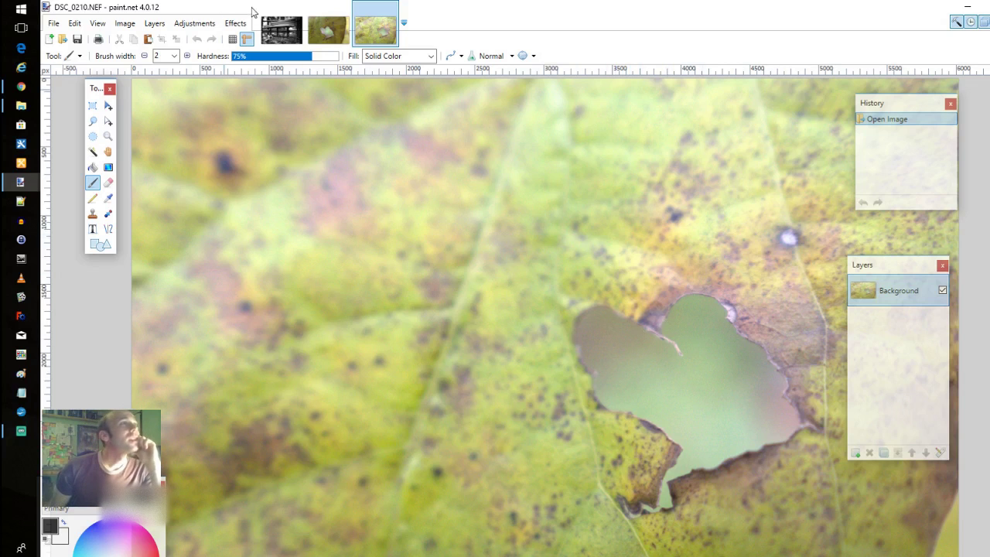
left_click(204, 29)
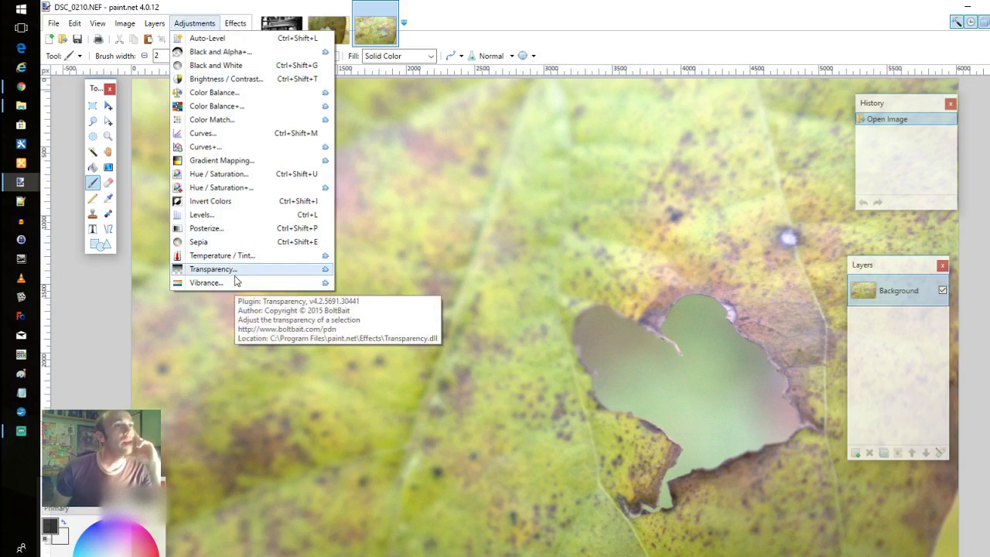
mouse_move(224, 24)
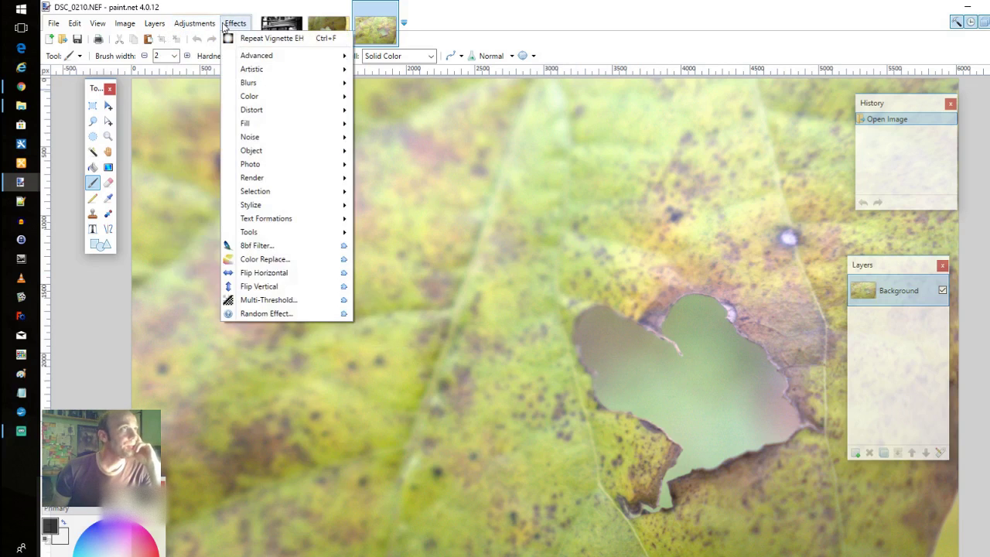
left_click(877, 317)
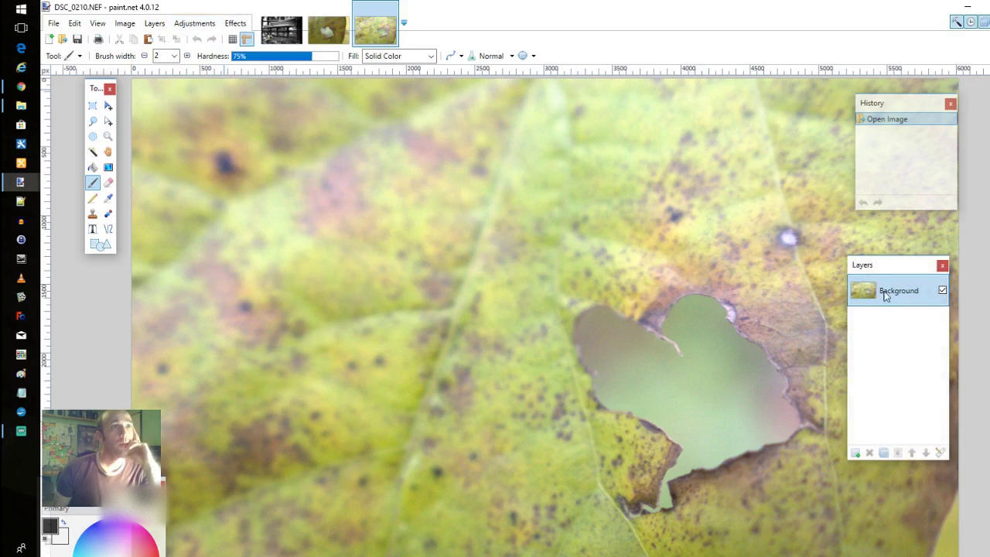
left_click(884, 453)
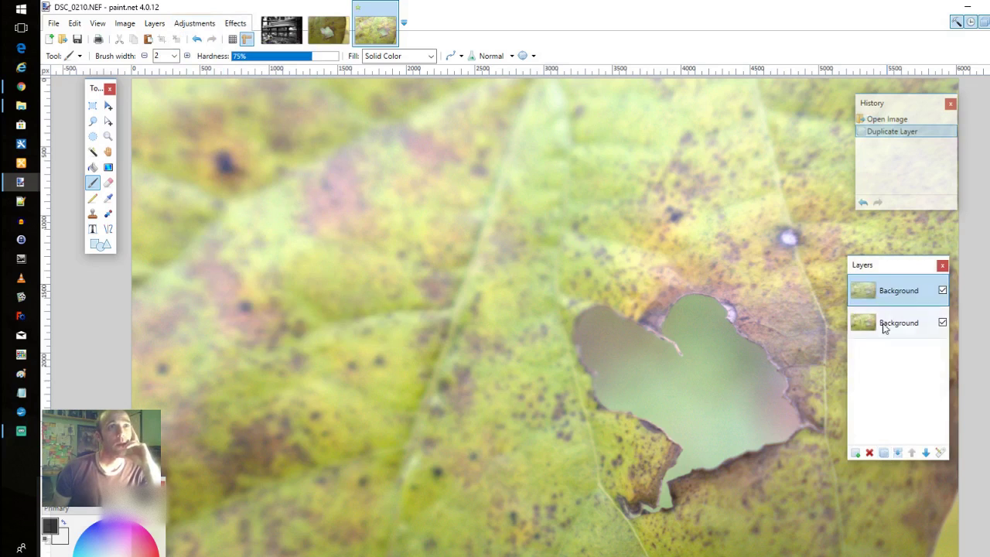
- Set the duplicated layer's blend mode to Color Burn and its opacity to 127
left_click(150, 27)
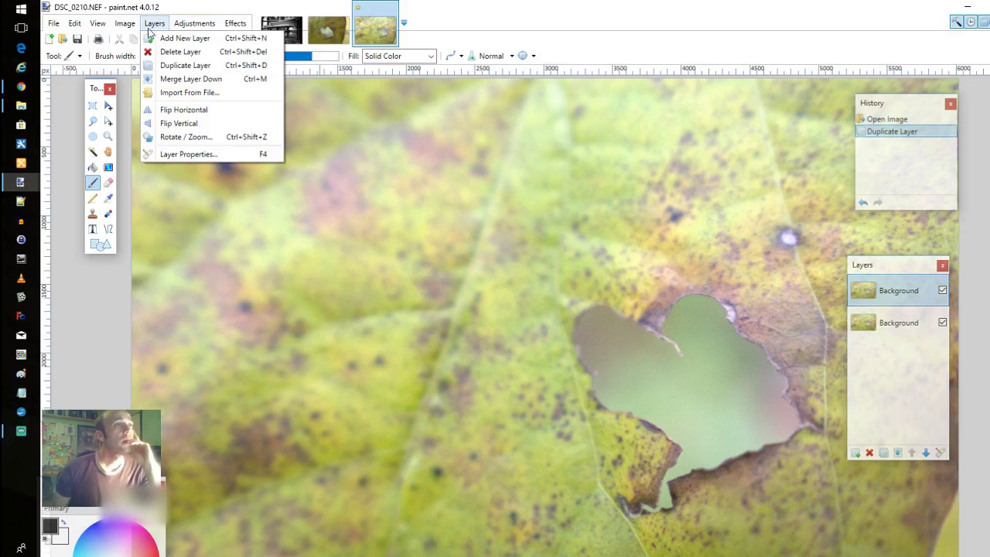
left_click(220, 155)
left_click(537, 337)
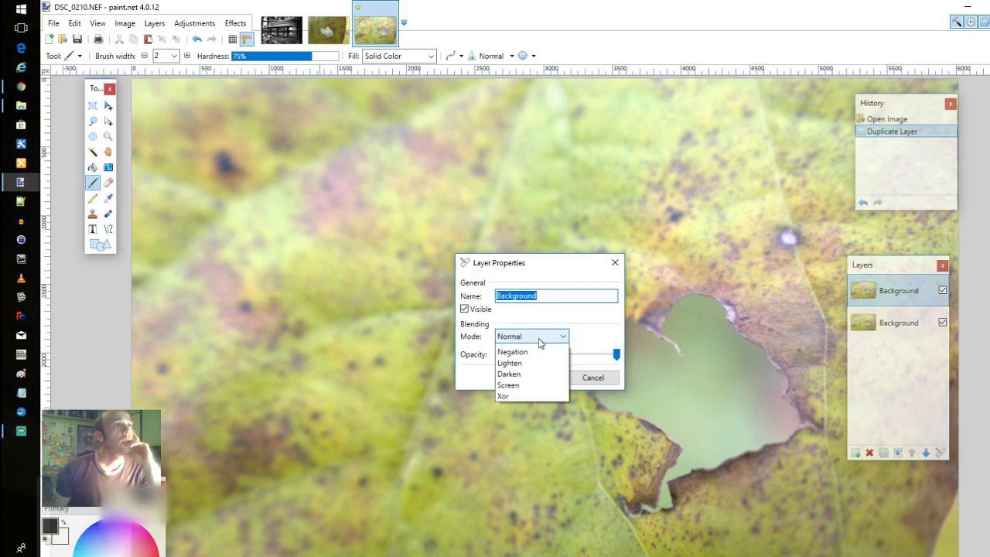
left_click(541, 383)
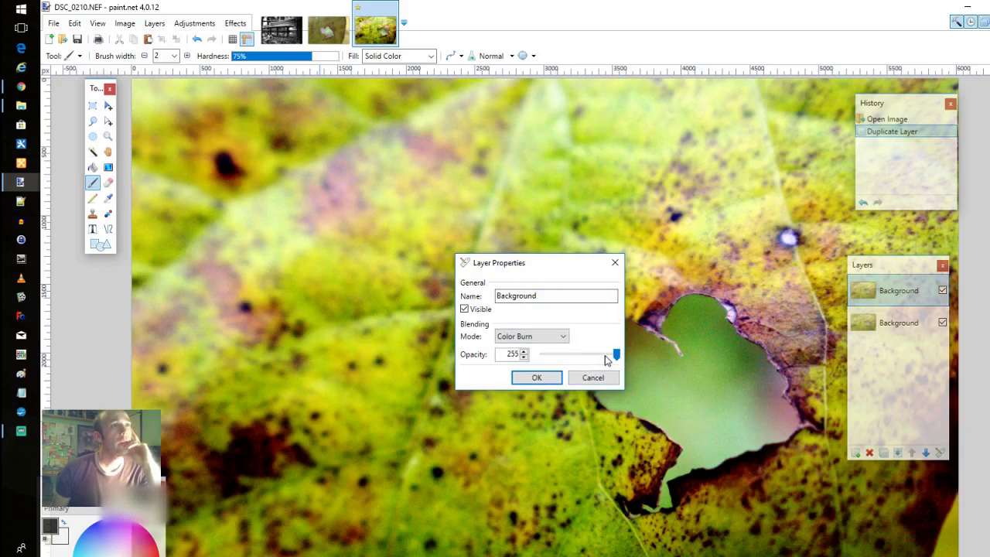
left_click_drag(615, 354, 585, 356)
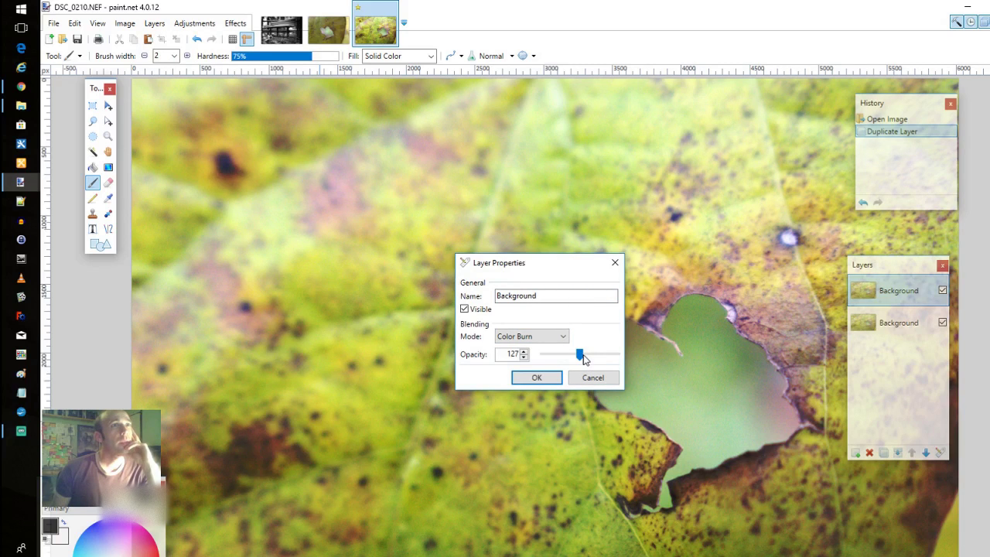
left_click(547, 381)
- Apply a Vibrance adjustment to the duplicated layer, lowering the amount to slightly below 123
left_click(236, 23)
mouse_move(197, 29)
left_click(203, 283)
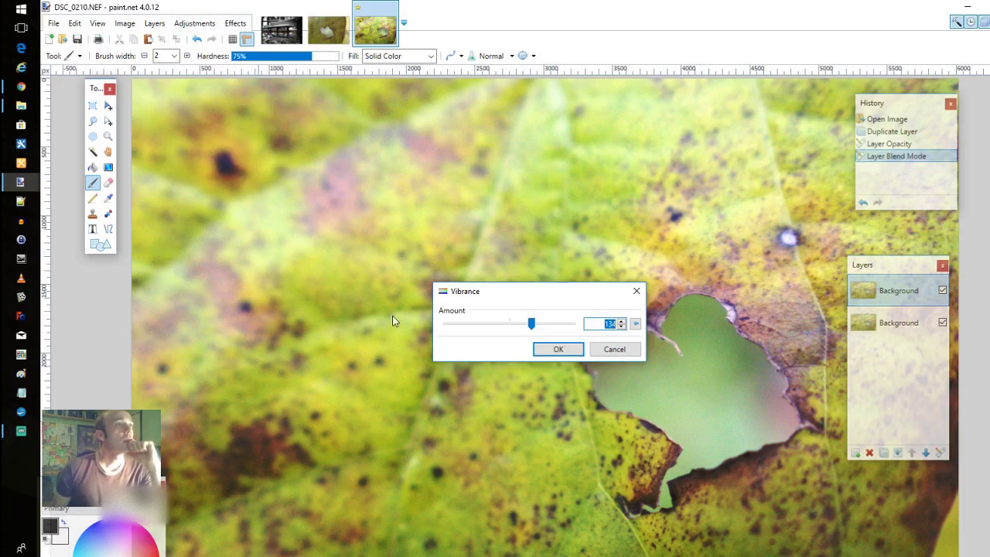
left_click_drag(532, 303, 492, 329)
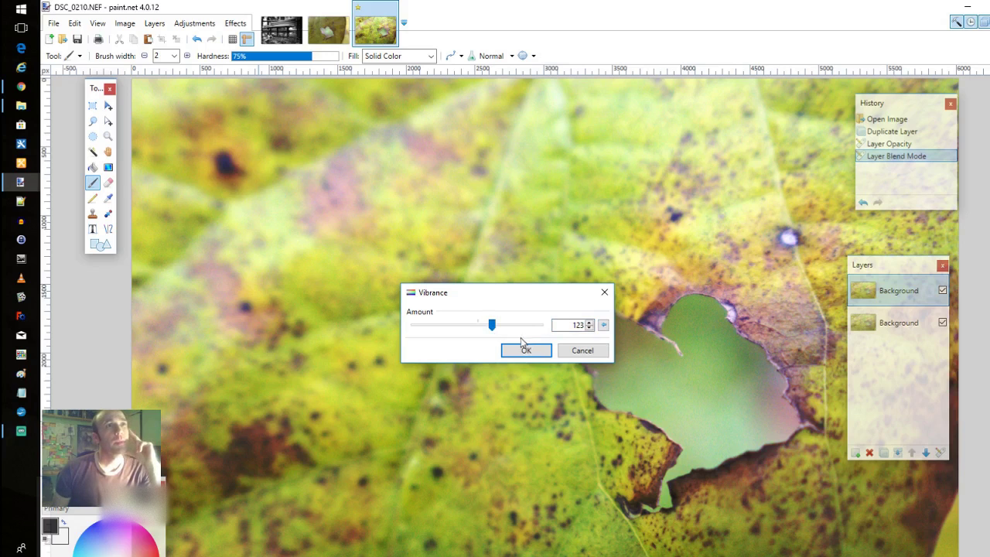
left_click_drag(492, 328, 485, 330)
left_click(524, 350)
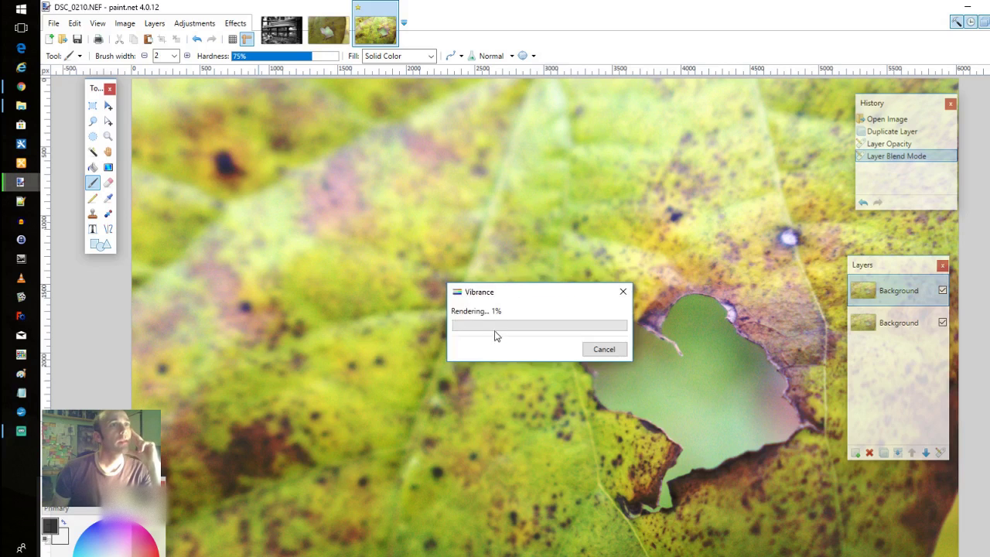
- Apply the Sharpen effect to the duplicated leaf layer with an amount of 7
left_click(216, 26)
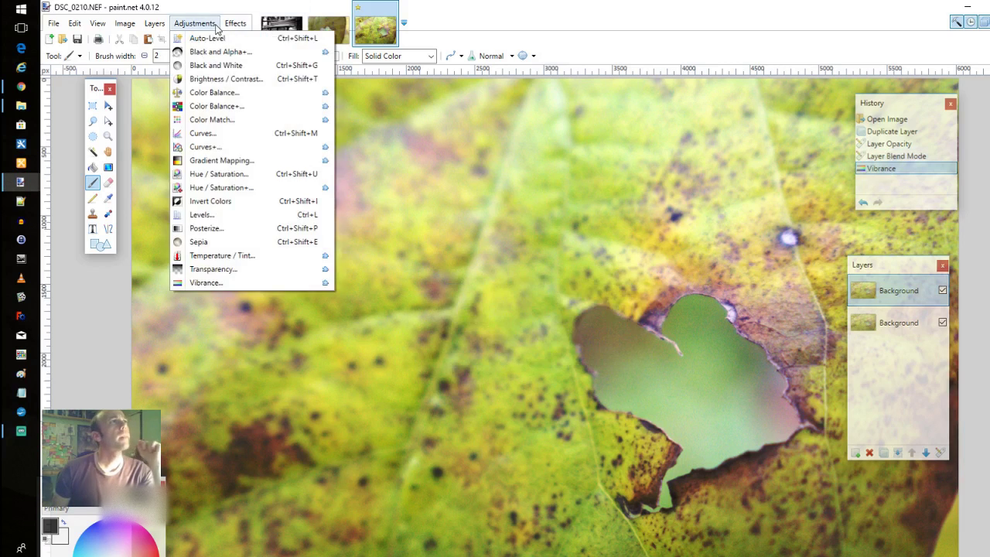
mouse_move(235, 28)
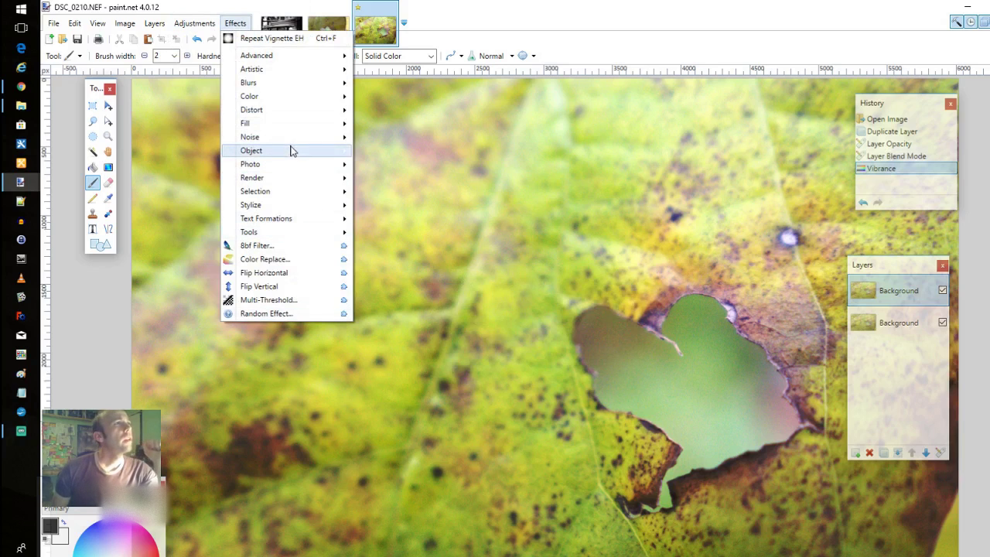
mouse_move(292, 99)
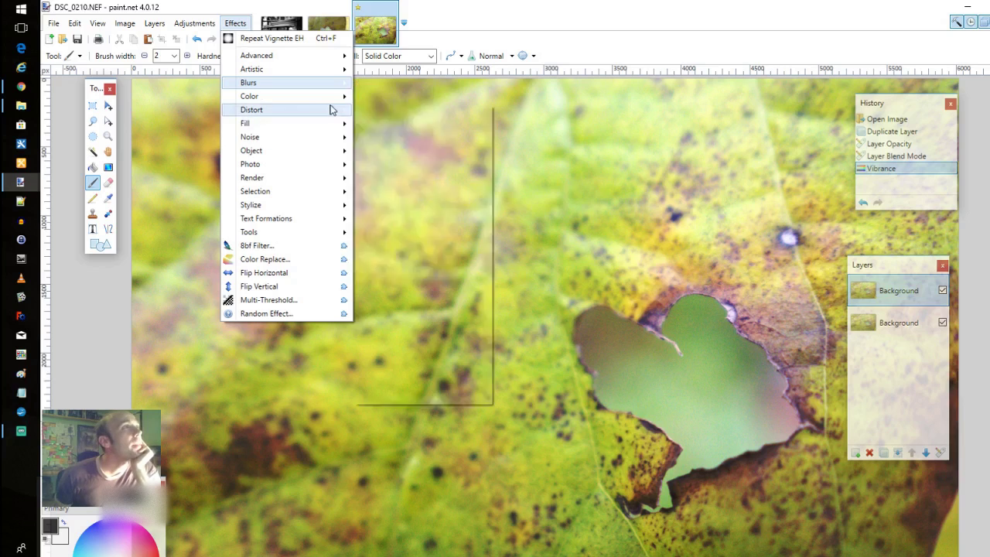
mouse_move(334, 168)
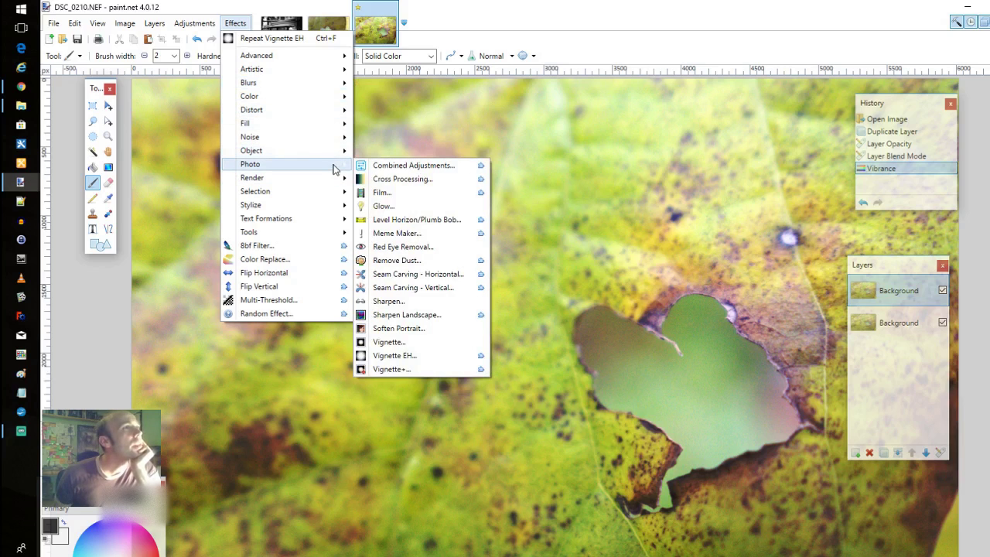
mouse_move(310, 112)
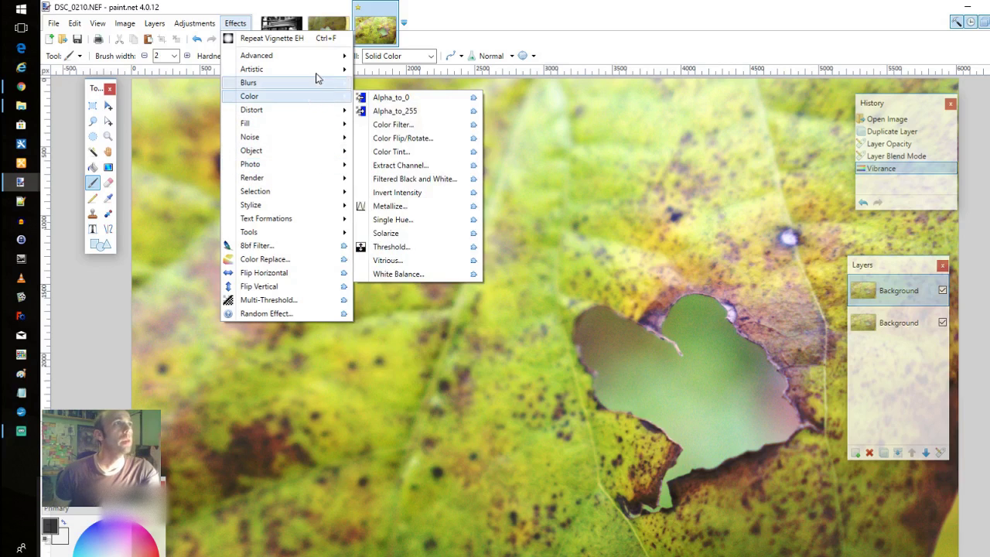
mouse_move(316, 75)
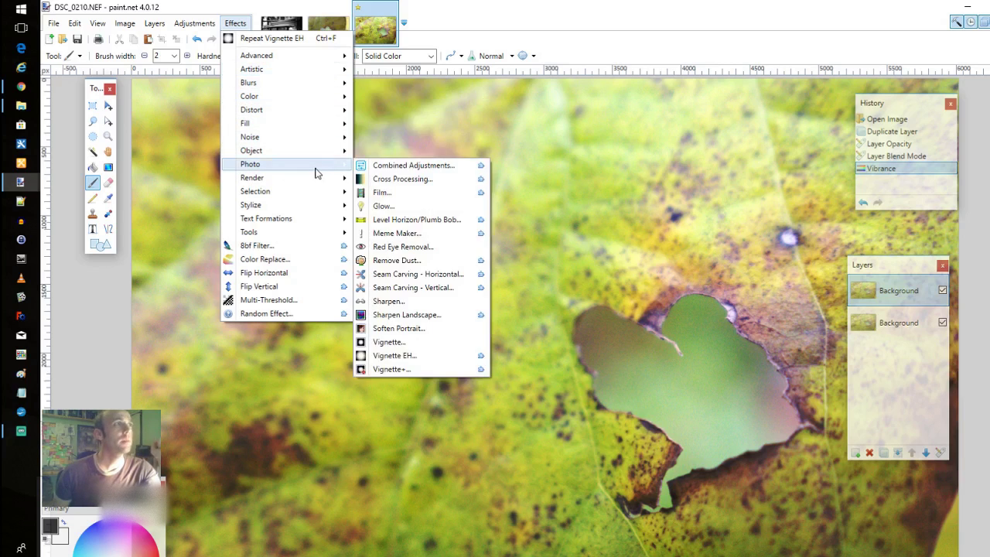
left_click(416, 302)
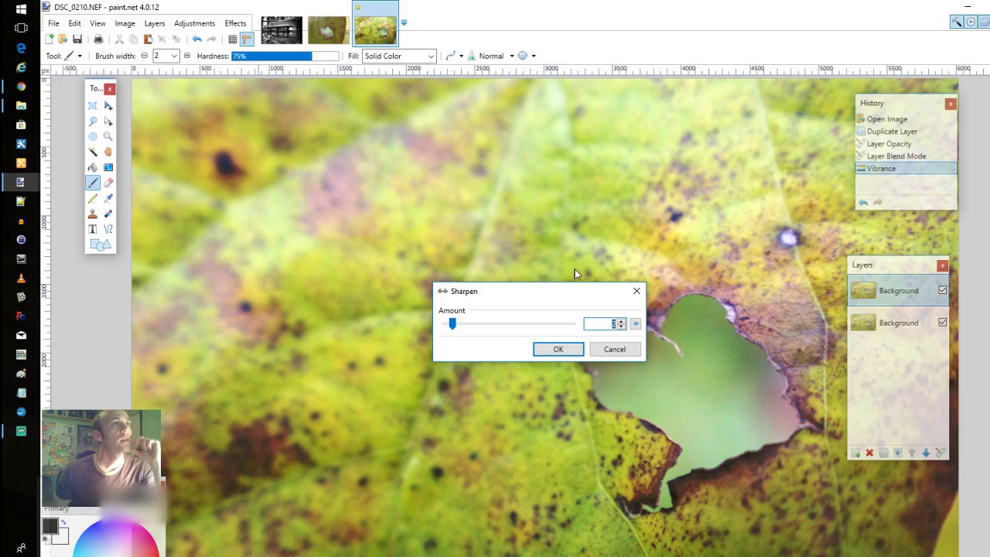
left_click_drag(453, 324, 470, 326)
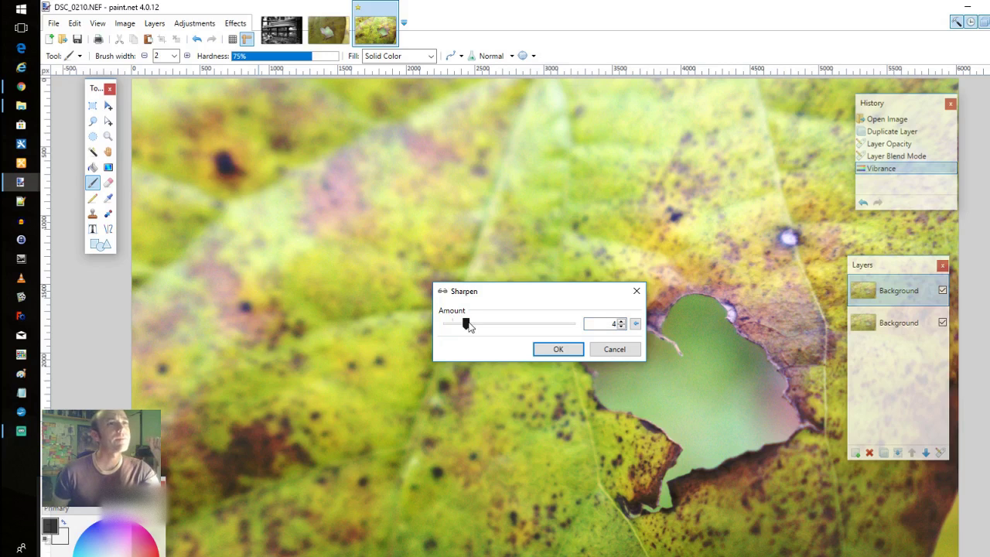
left_click_drag(467, 324, 475, 326)
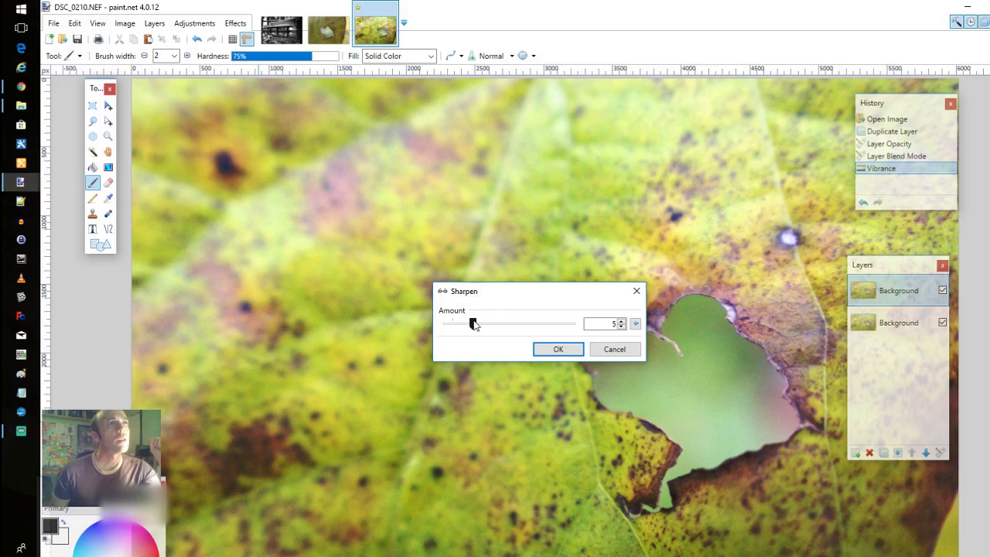
left_click_drag(474, 325, 486, 324)
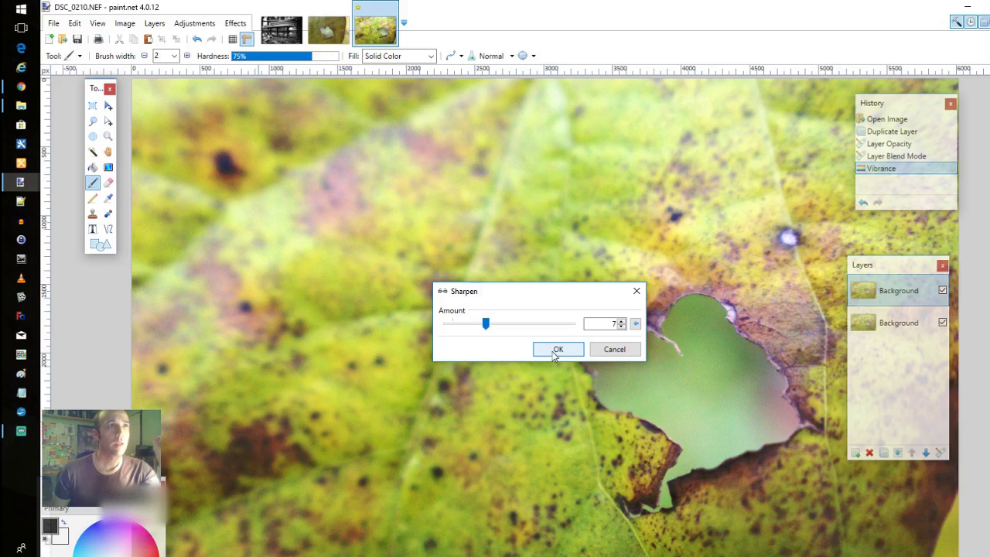
left_click(553, 355)
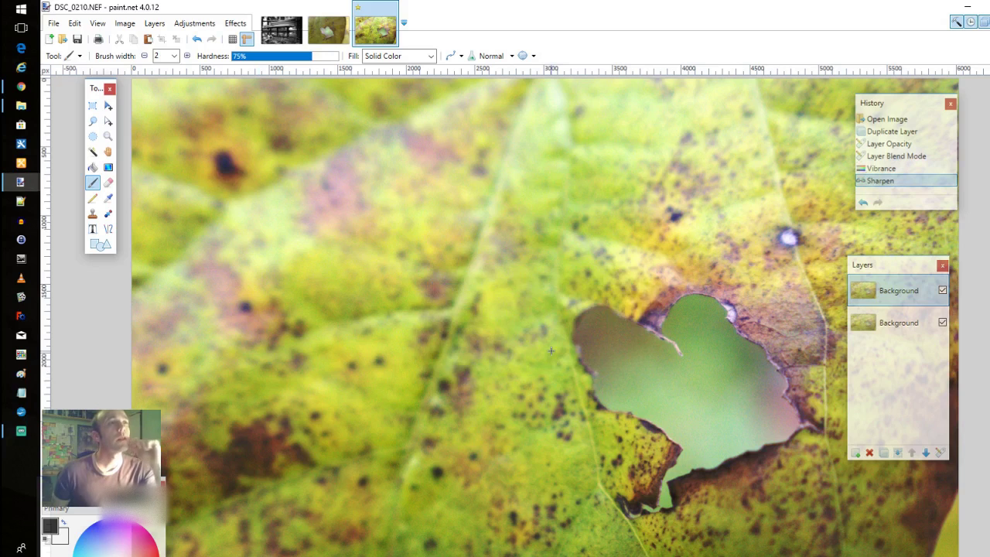
- Apply Vignette EH to the duplicated layer with offset 0.04 and 0.26, radius 0.83 and density 0.97
left_click(243, 24)
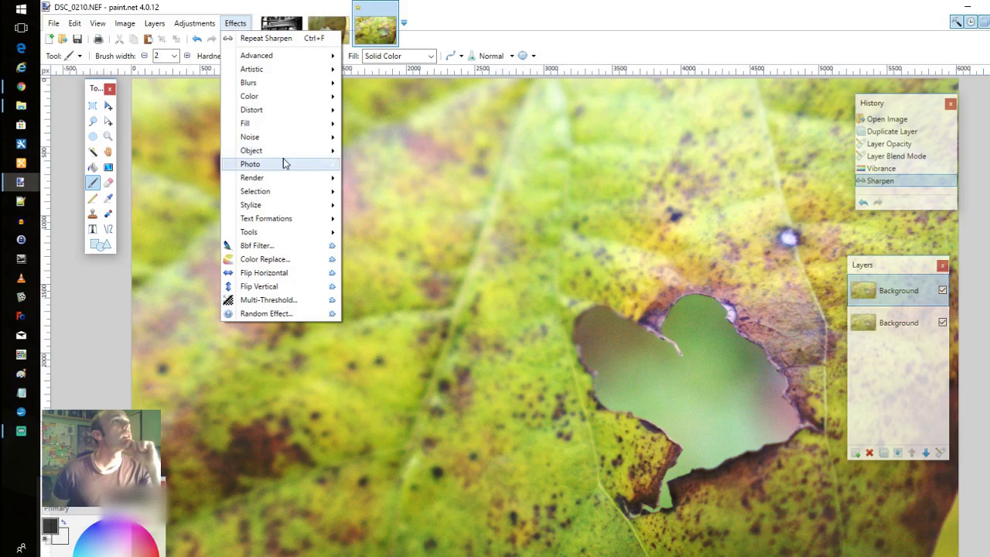
mouse_move(266, 165)
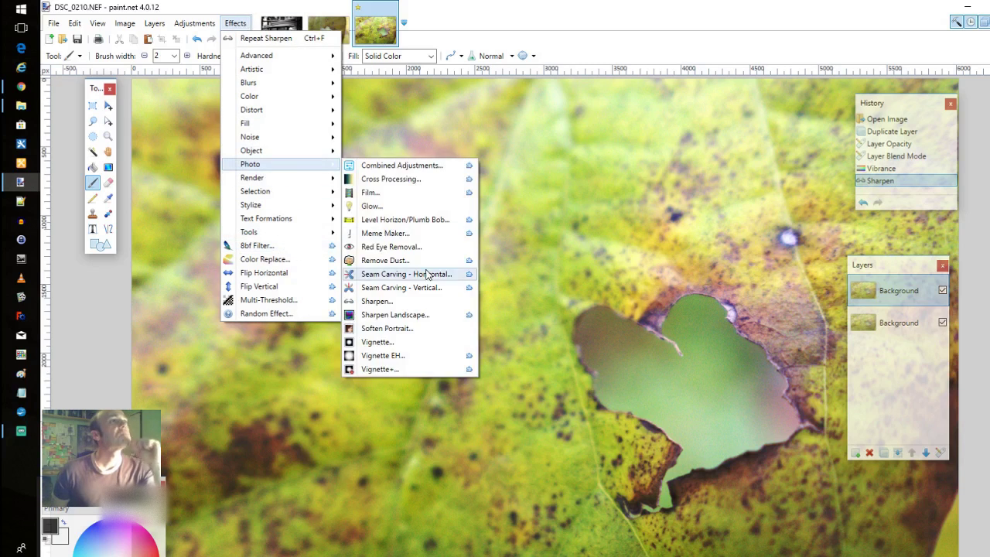
left_click(403, 349)
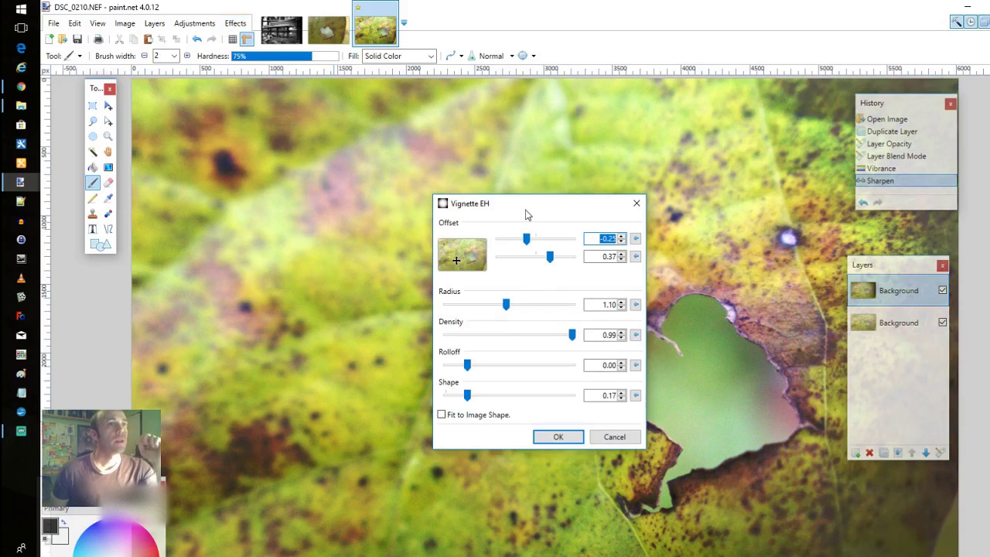
left_click(460, 256)
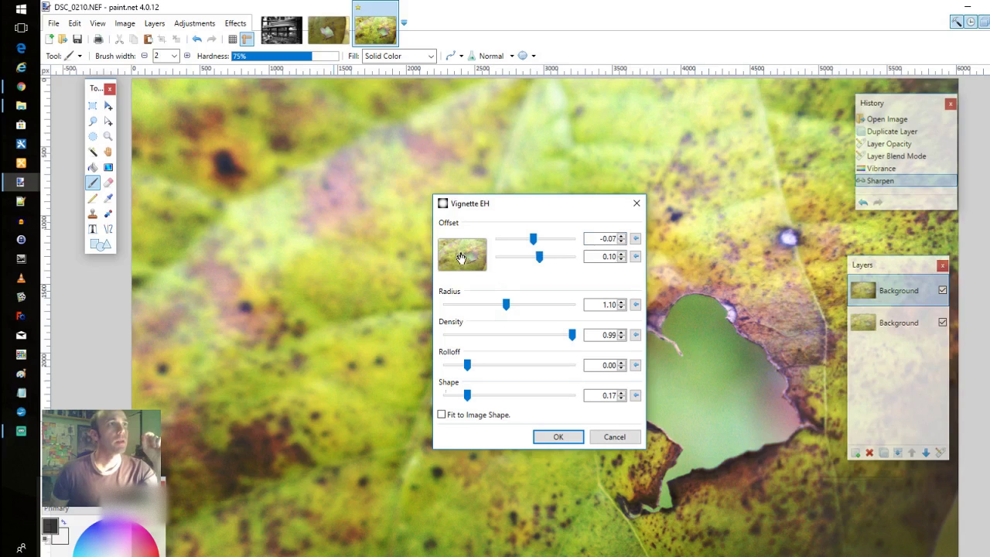
left_click(463, 260)
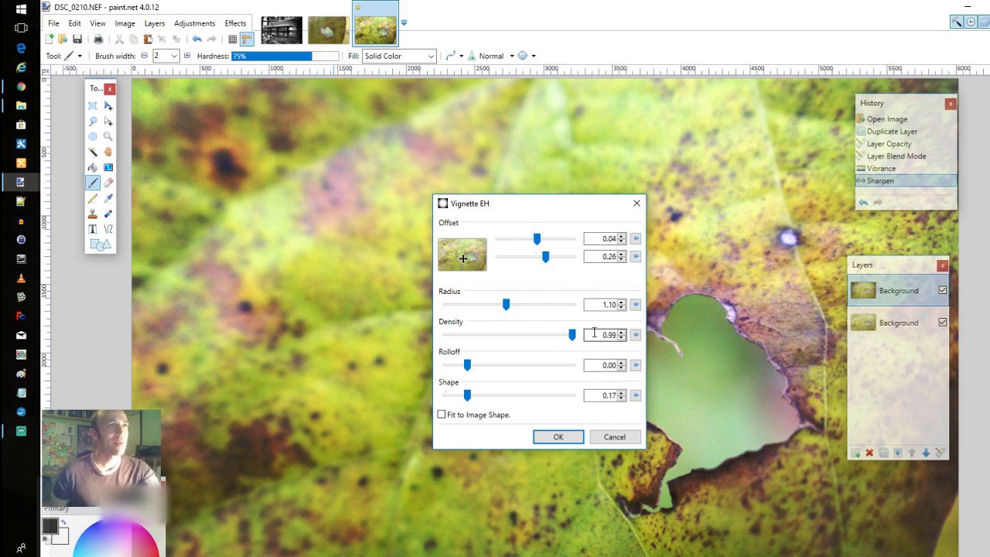
left_click_drag(506, 304, 495, 305)
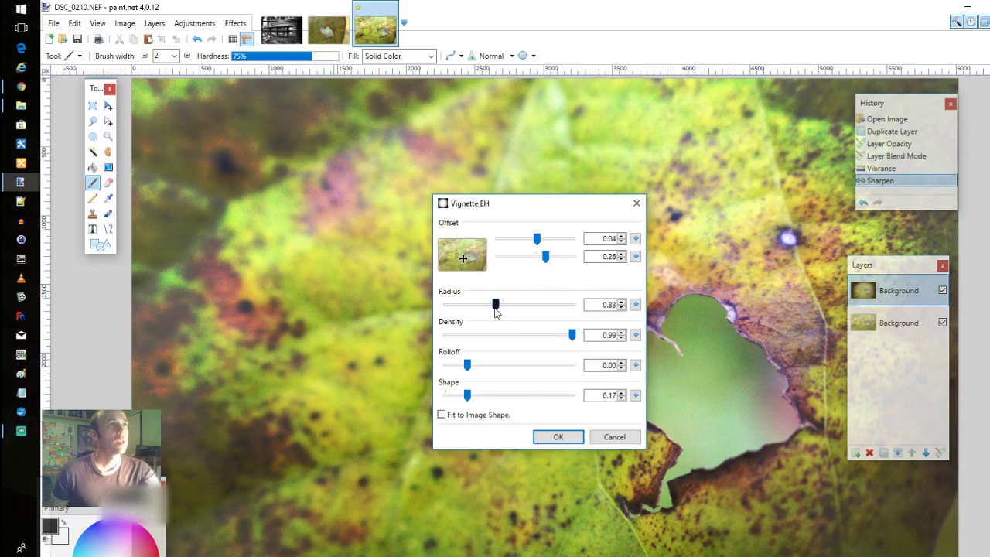
left_click_drag(571, 337, 567, 338)
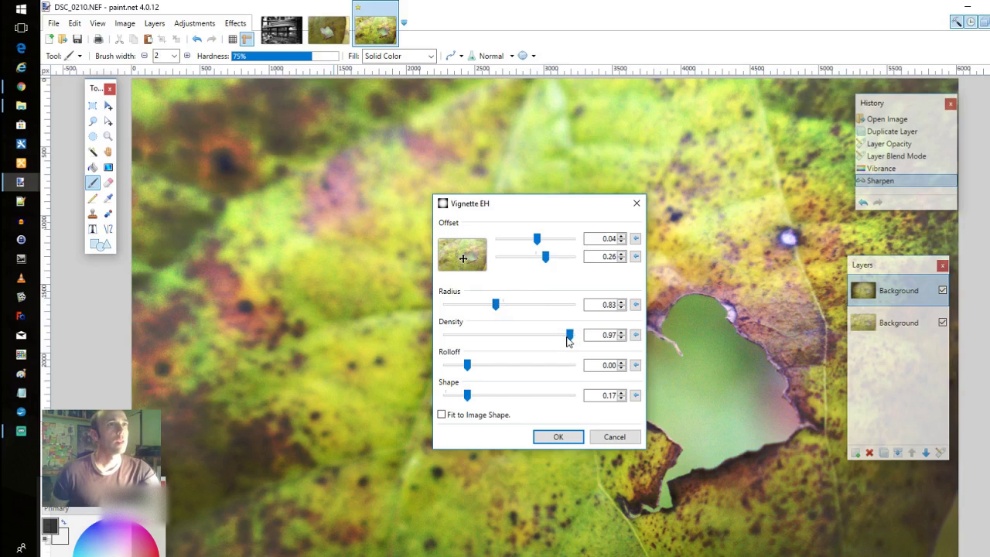
left_click(534, 434)
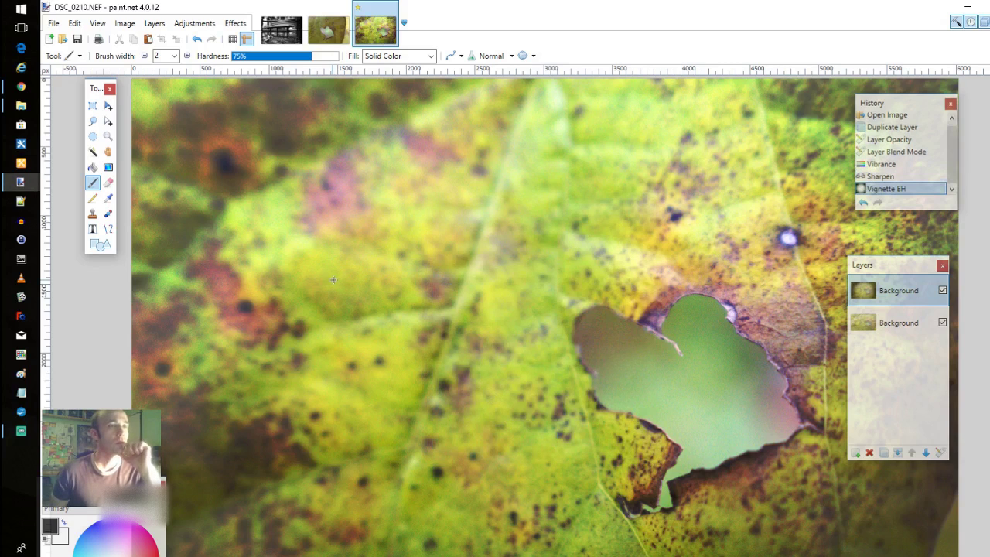
- Save the leaf photo in the FINISHED folder as Hole Cut_1.jpg at quality 100, flattening its layers
left_click(54, 23)
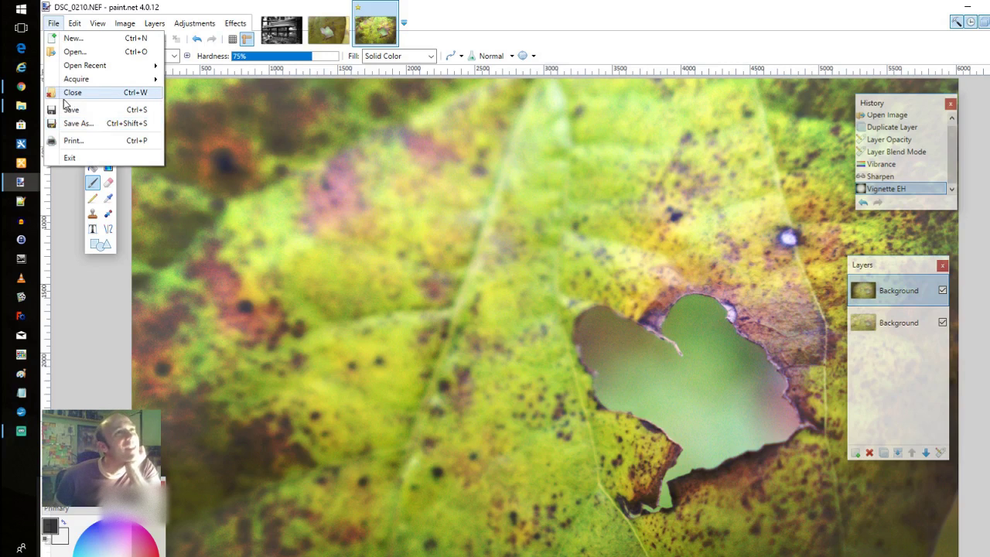
left_click(69, 123)
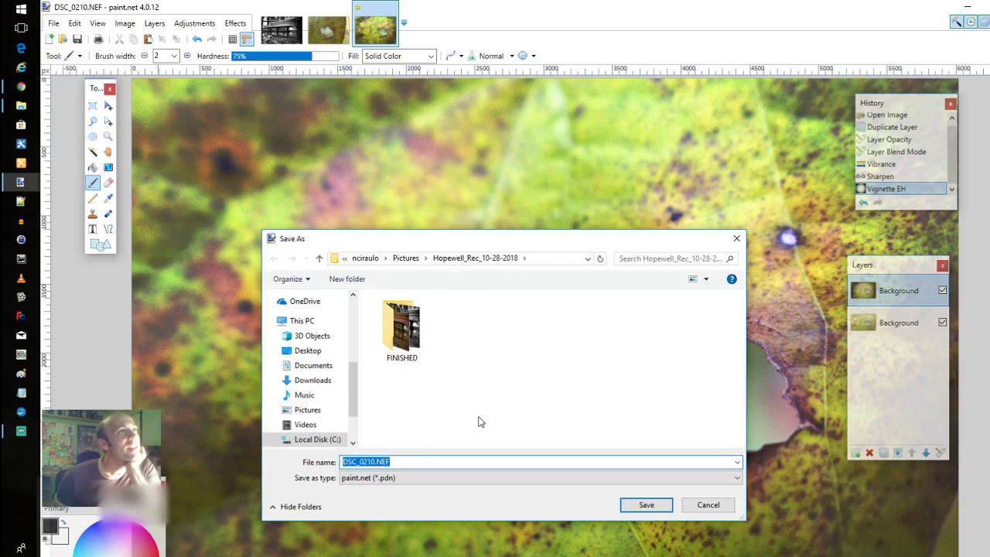
double_click(402, 329)
left_click(406, 462)
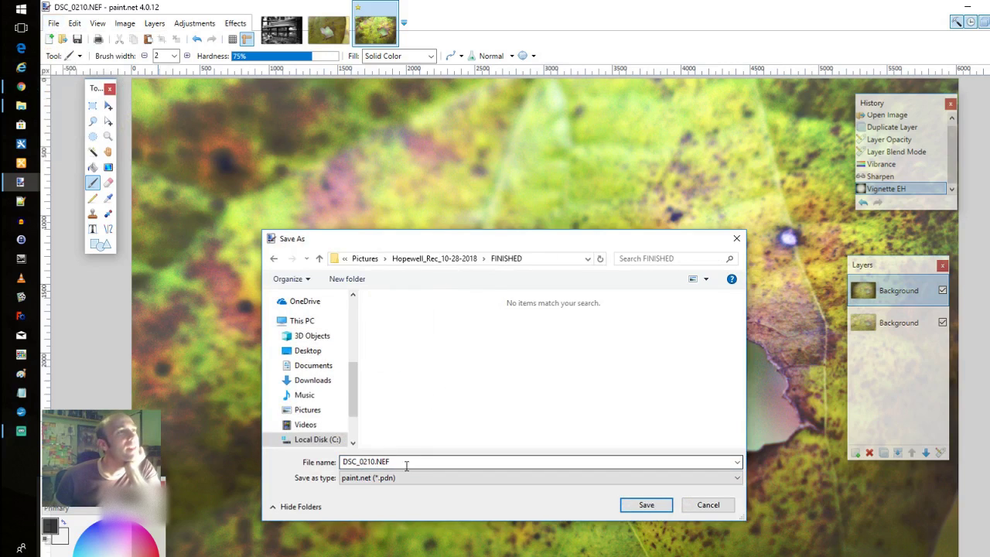
double_click(404, 462)
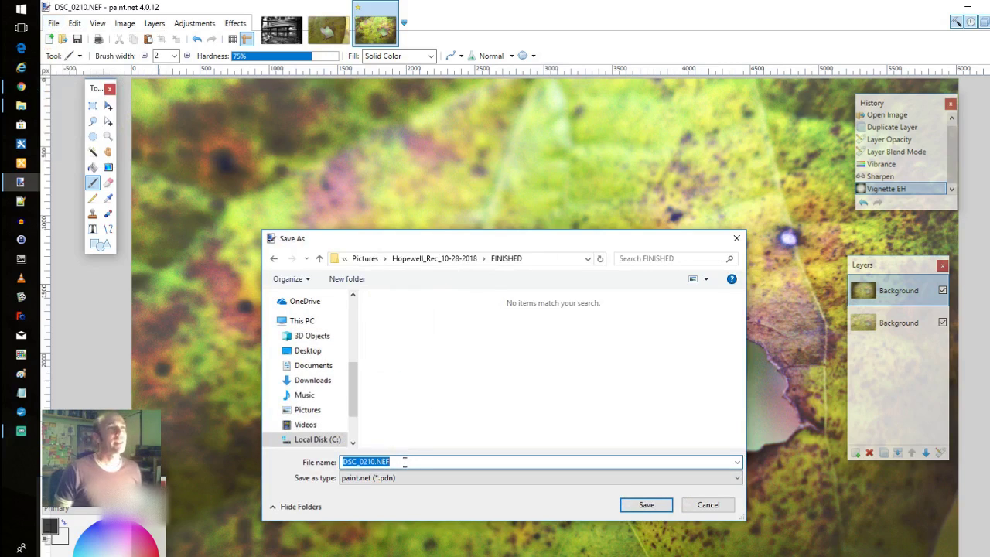
type("Hole C")
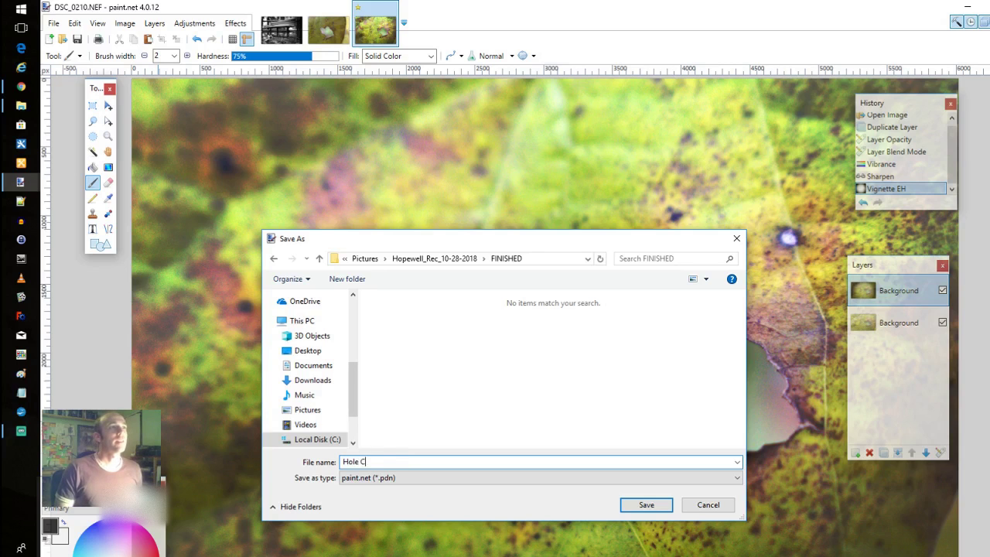
type("ut_1.jpg")
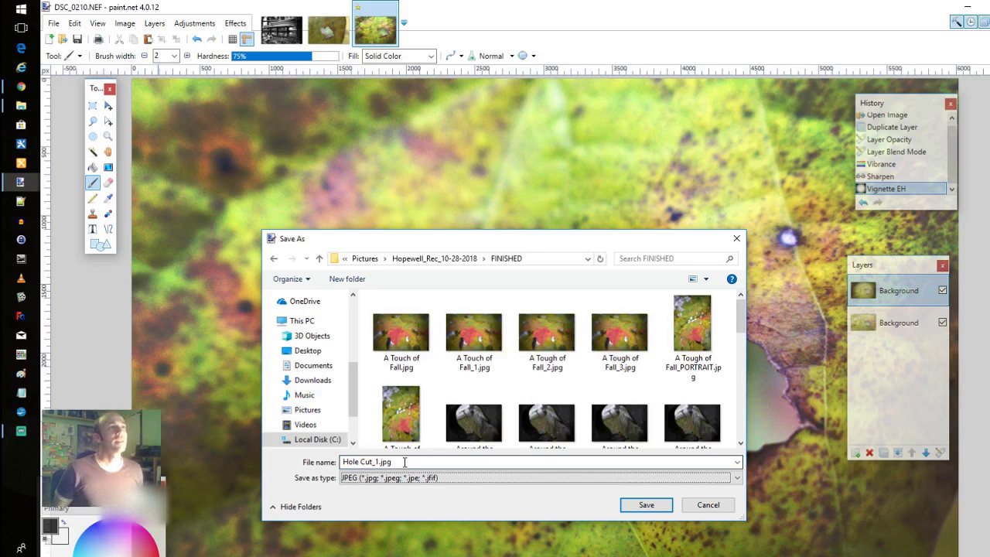
key("Return")
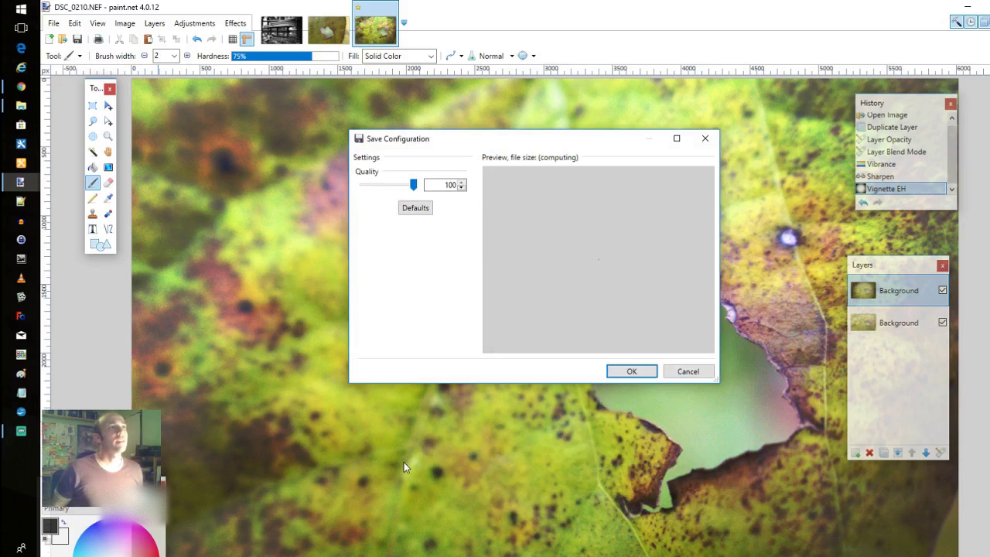
left_click(633, 373)
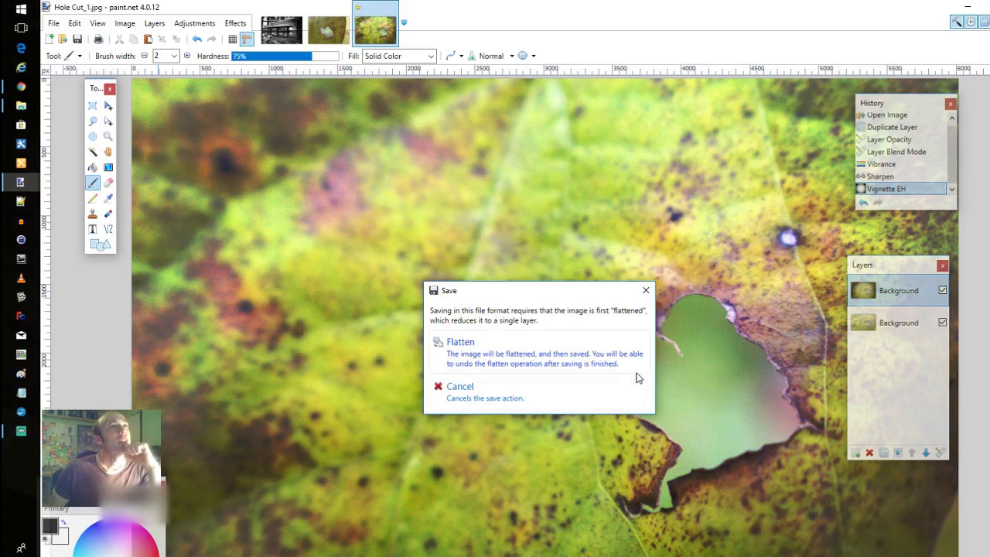
left_click(552, 350)
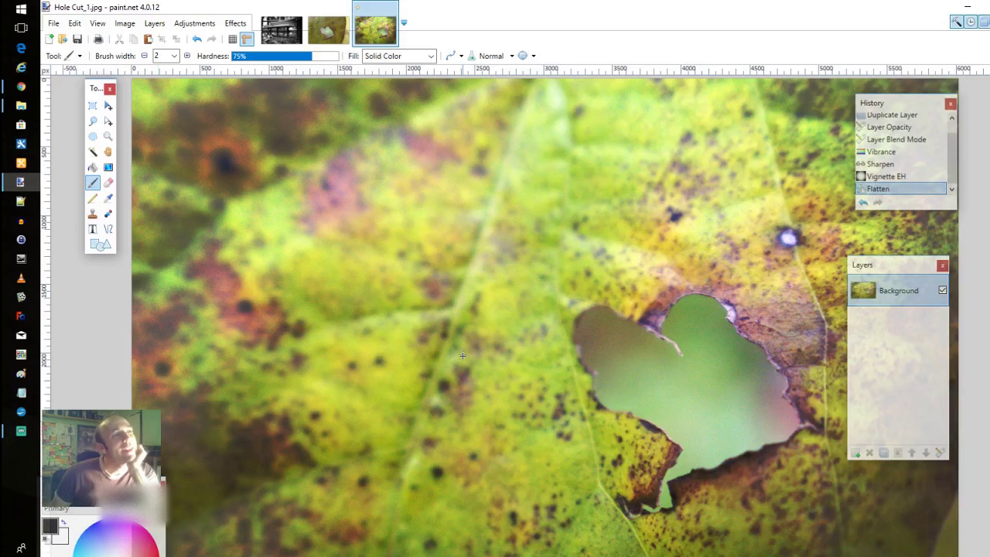
- Convert the flattened photo to black and white and apply a contrast-boosting Luminosity curve with darkened shadows and an upper point at (152, 145)
left_click(194, 23)
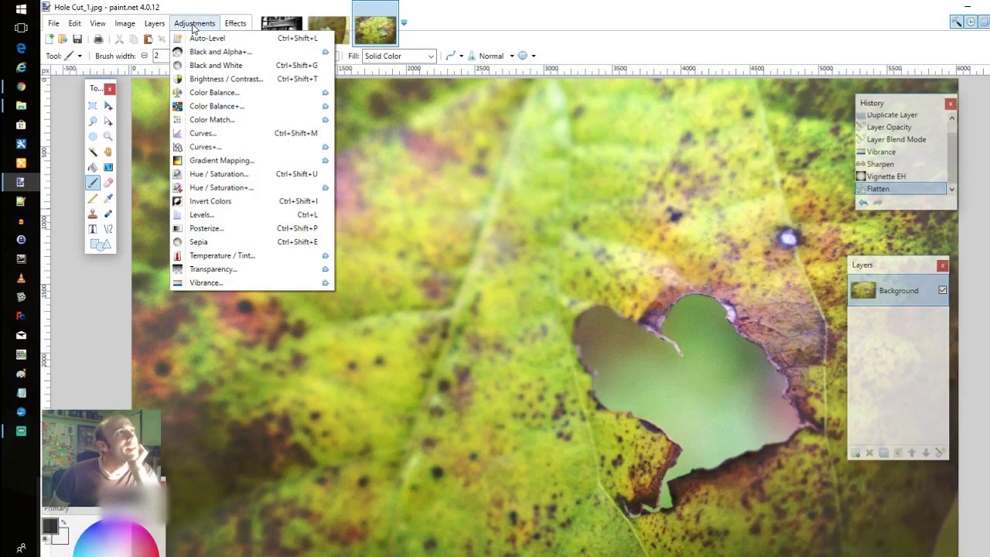
left_click(193, 65)
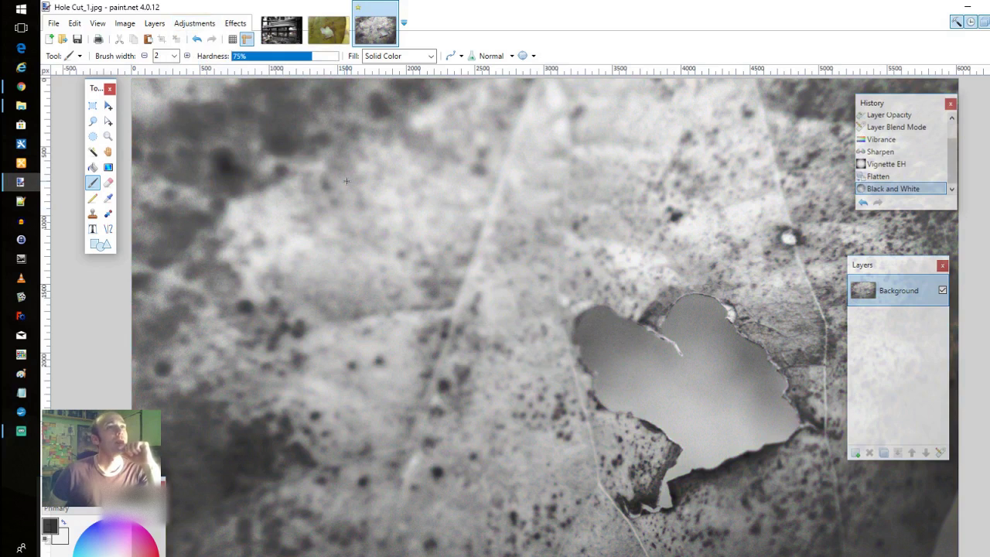
left_click(194, 23)
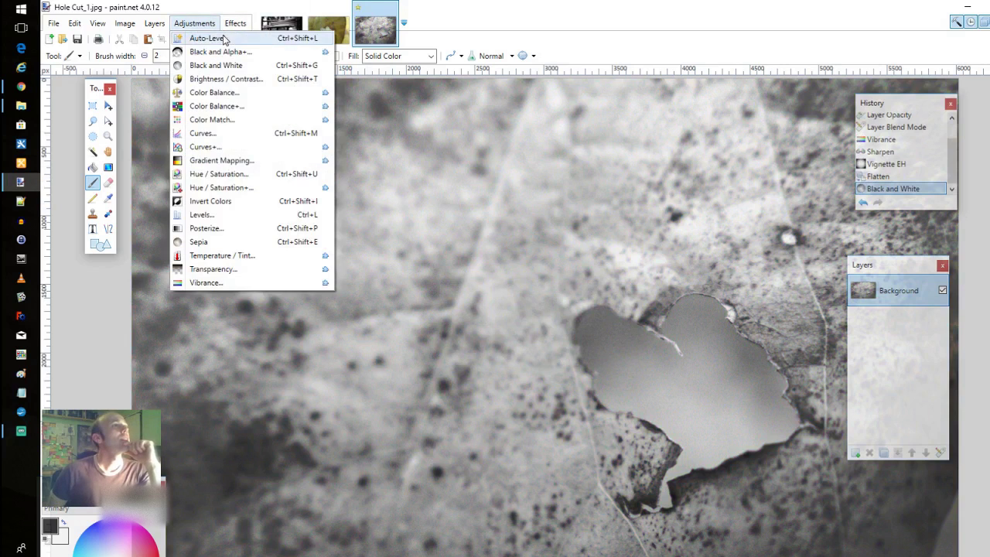
left_click(221, 134)
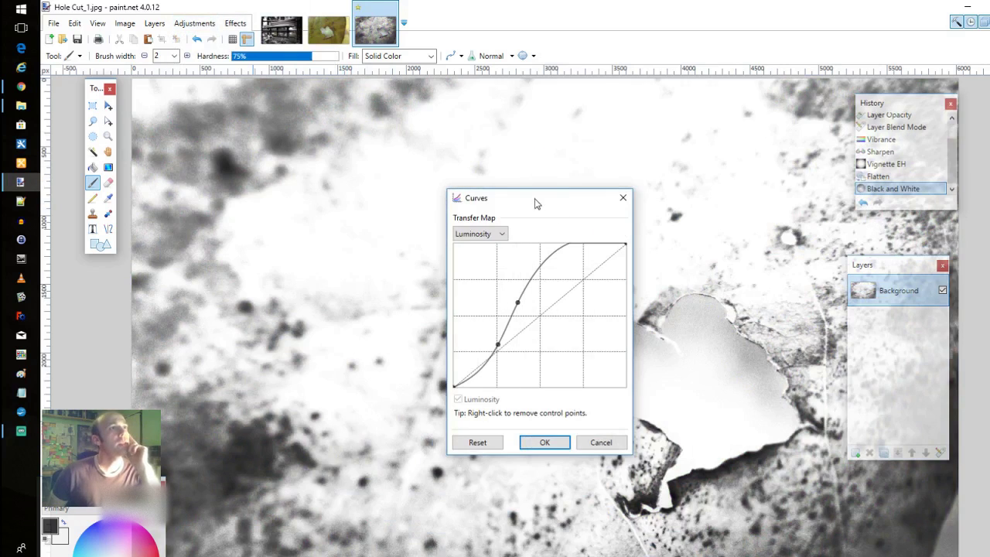
left_click_drag(536, 203, 383, 228)
left_click_drag(368, 334, 392, 336)
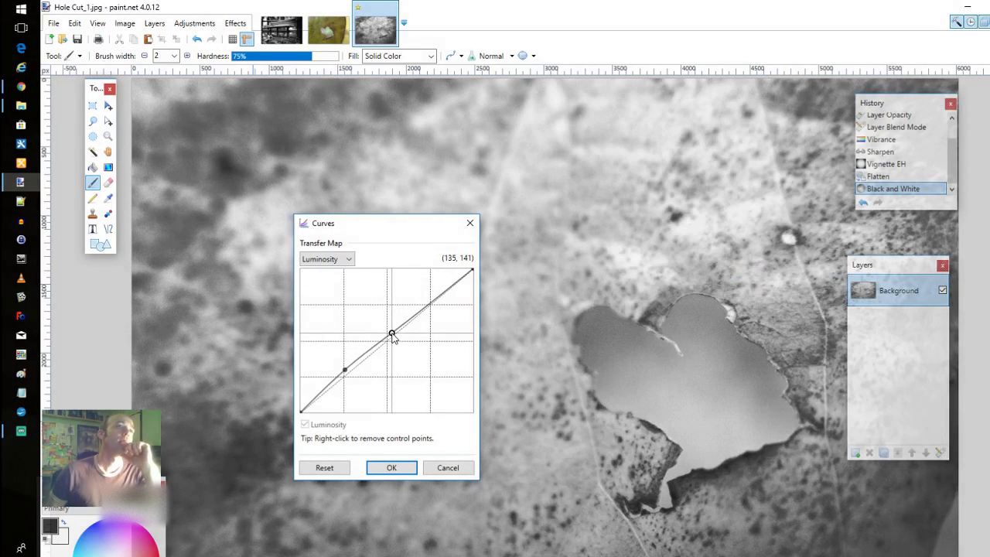
left_click_drag(345, 370, 369, 384)
mouse_move(392, 333)
left_mouse_down()
mouse_move(413, 335)
mouse_move(403, 333)
left_mouse_up()
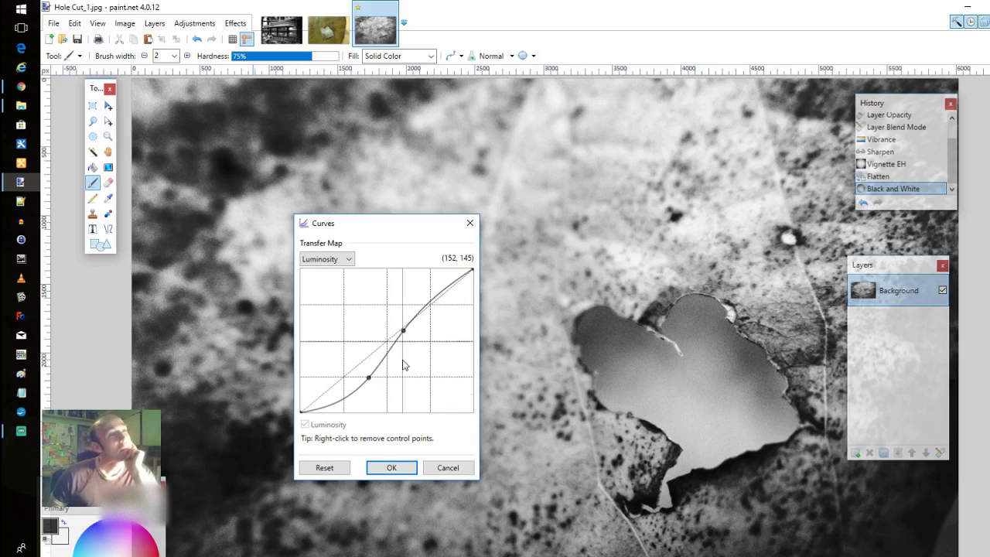
left_click(391, 468)
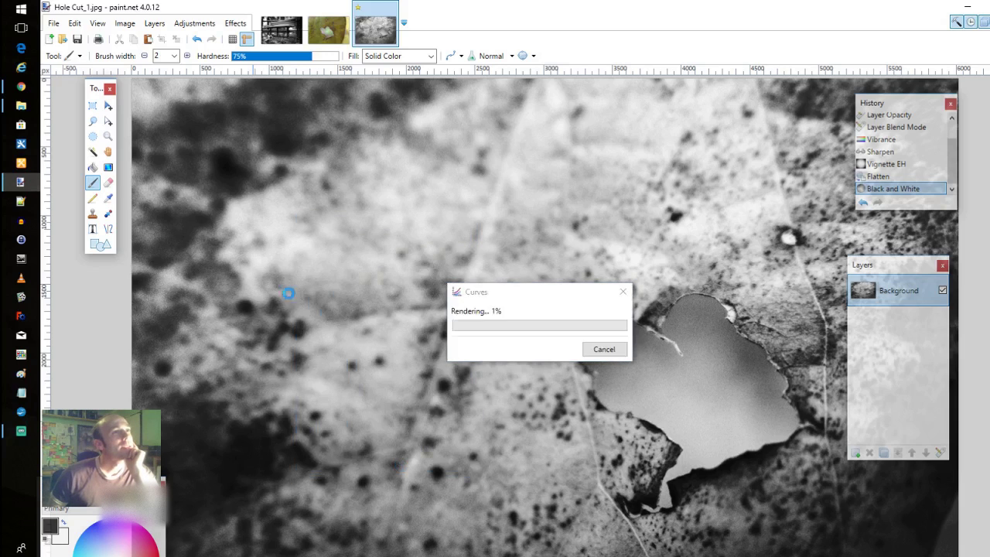
- Save the black-and-white version in the FINISHED folder as Hole Cut_1_BW.jpg at quality 100
left_click(53, 23)
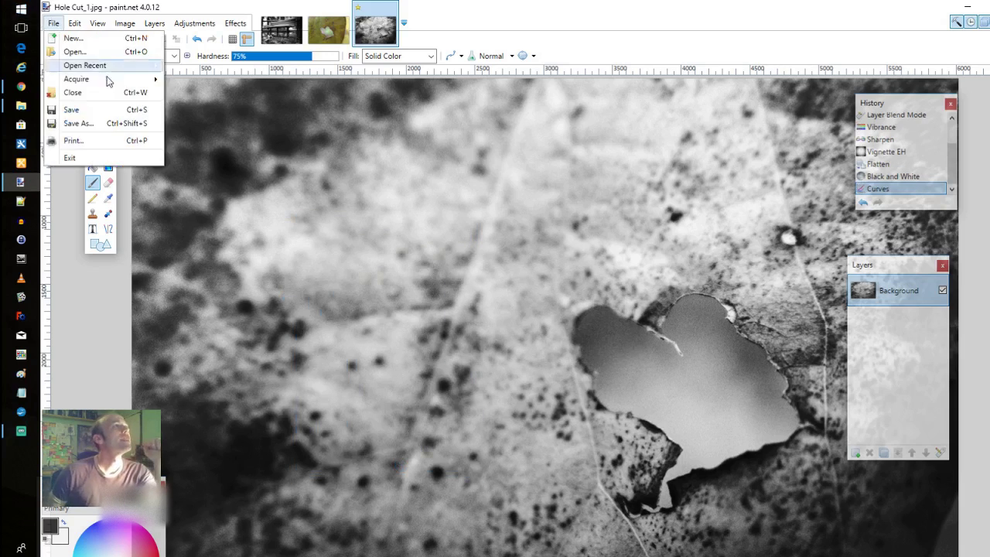
left_click(110, 123)
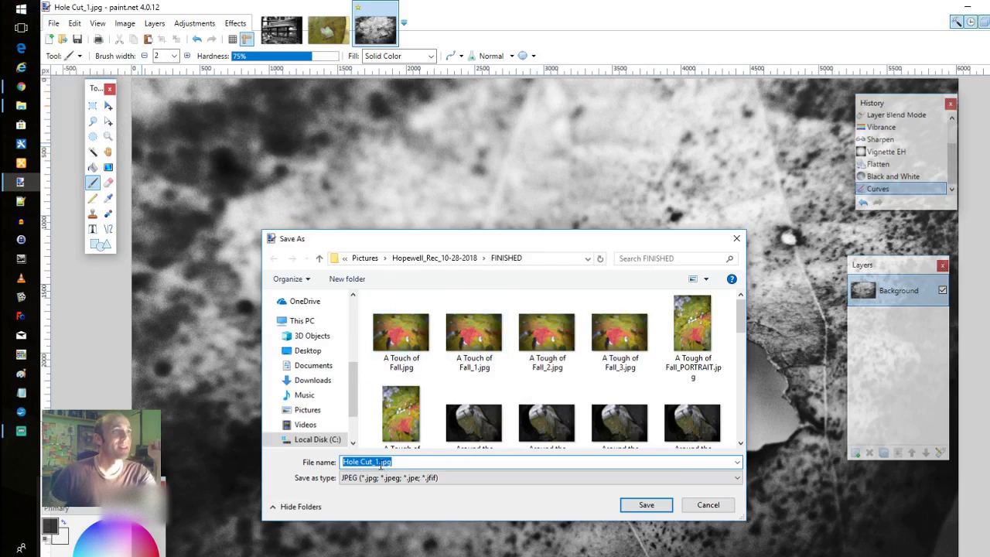
left_click(445, 464)
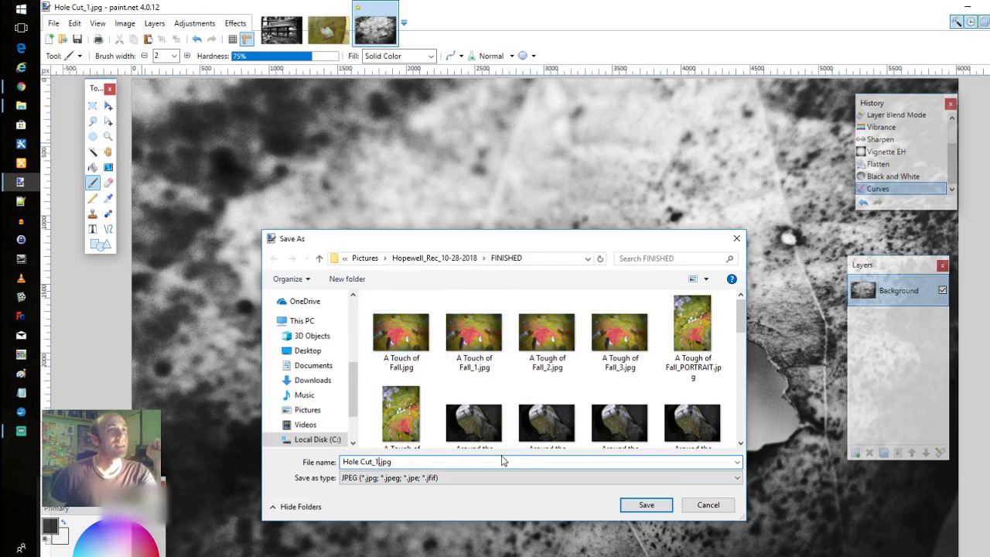
left_click_drag(503, 240, 416, 196)
type("_B")
key("Return")
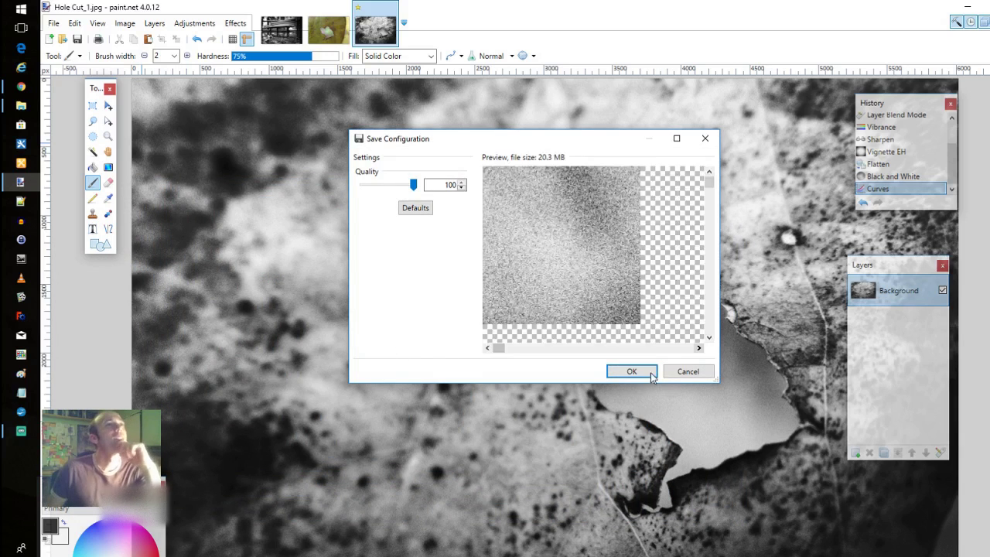
left_click(646, 372)
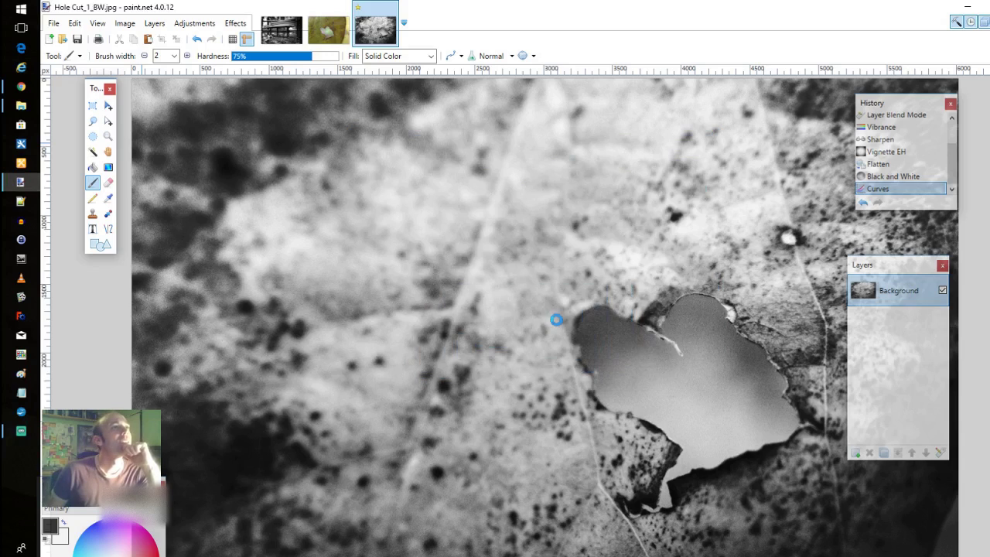